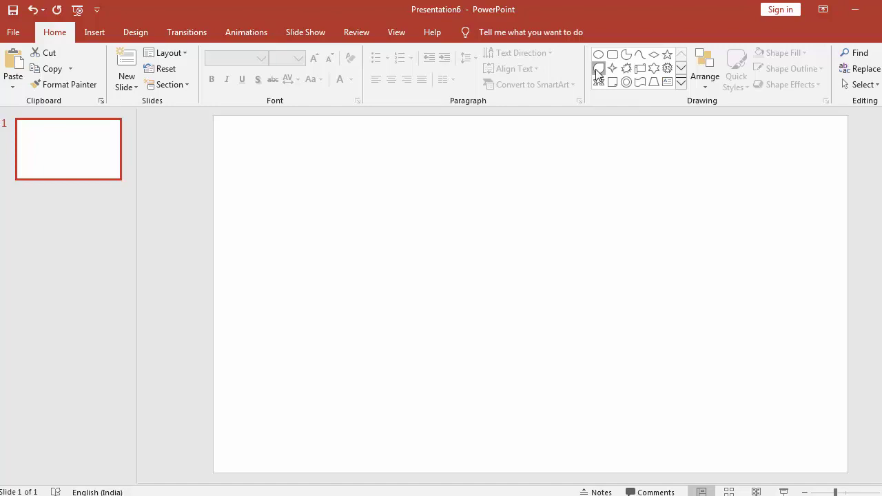
- Draw a blue teardrop blade near the slide centre
left_click_drag(427, 290, 532, 326)
left_click(611, 362)
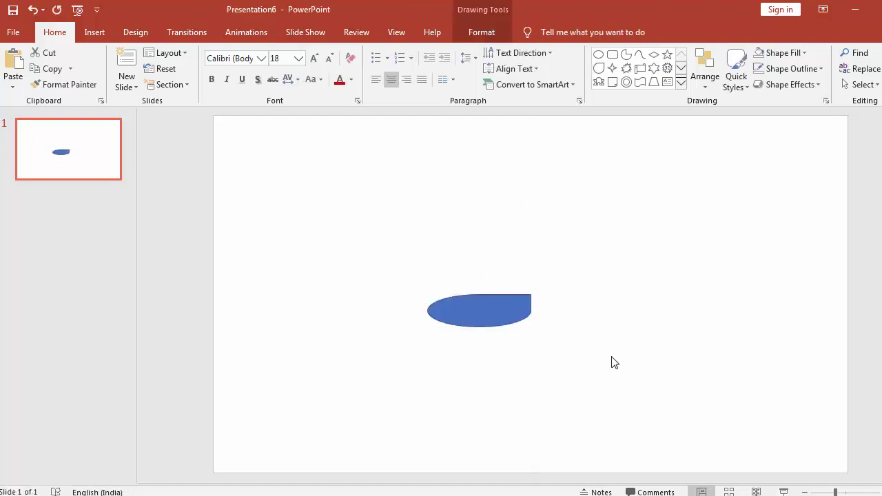
left_click(492, 315)
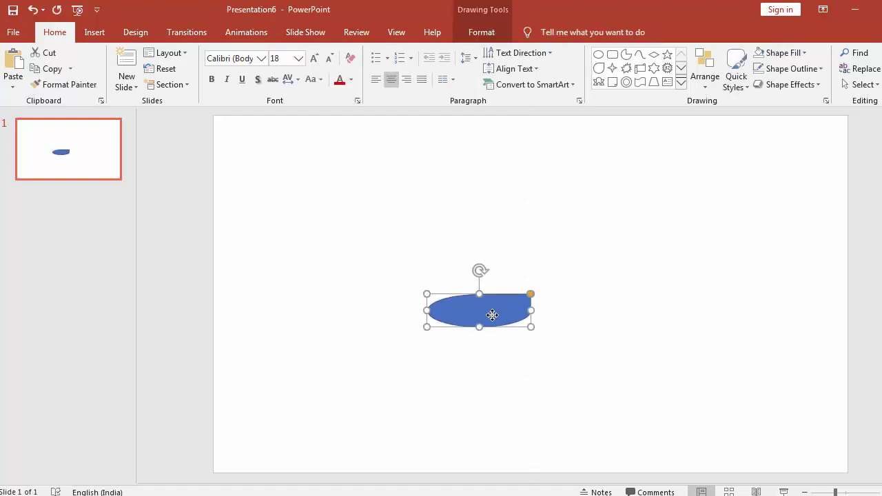
- Duplicate the teardrop, turn the copy flat, and move it up and to the right
key("ctrl+d")
left_click_drag(490, 311, 487, 308)
left_click_drag(482, 270, 561, 337)
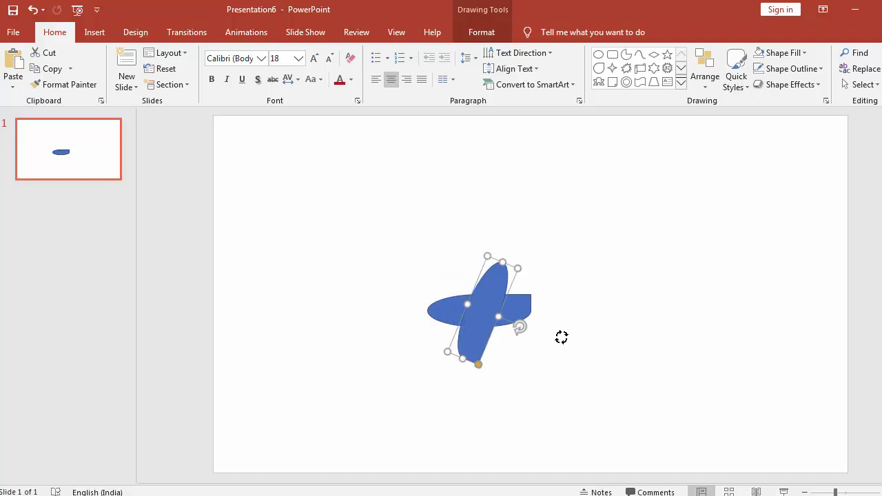
left_click_drag(496, 315, 527, 335)
mouse_move(530, 236)
left_mouse_down()
mouse_move(583, 262)
mouse_move(589, 256)
left_mouse_up()
left_click(744, 211)
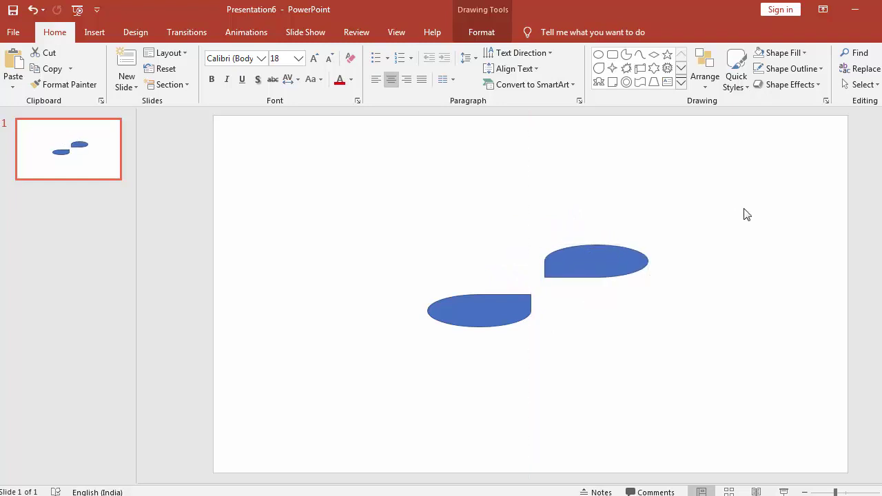
left_click(627, 83)
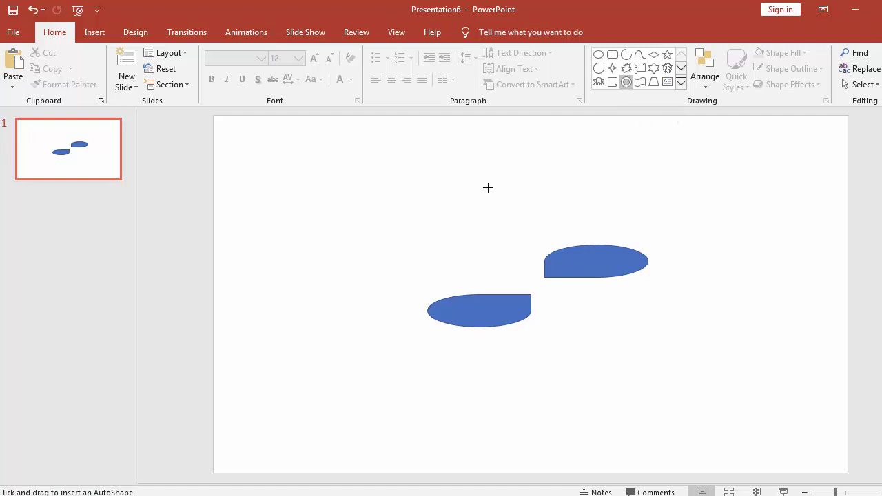
- Draw a small hollow-circle hub between the blades and nudge the upper blade up and right
mouse_move(498, 210)
left_mouse_down()
mouse_move(529, 285)
mouse_move(540, 287)
left_mouse_up()
left_click(601, 345)
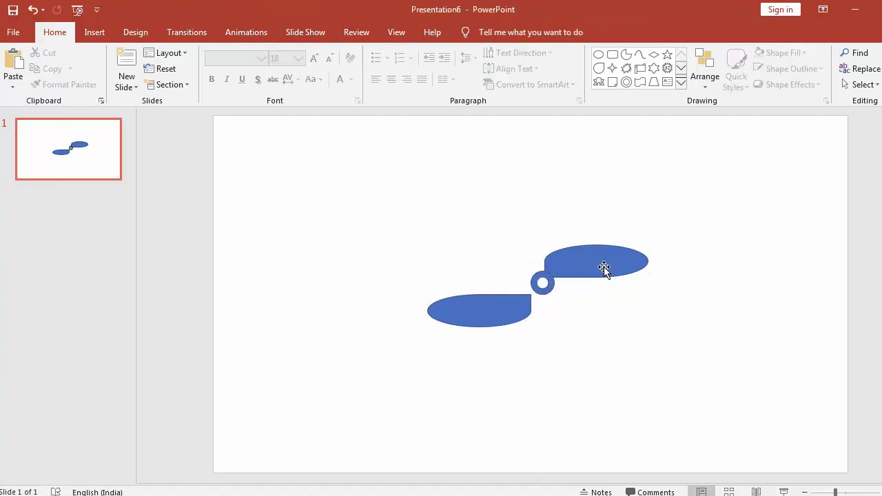
left_click_drag(600, 265, 611, 256)
left_click(635, 378)
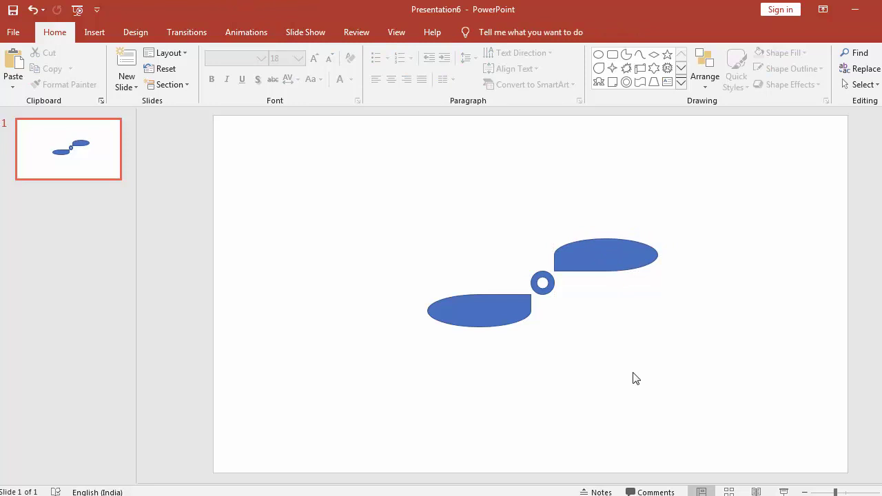
left_click(602, 257)
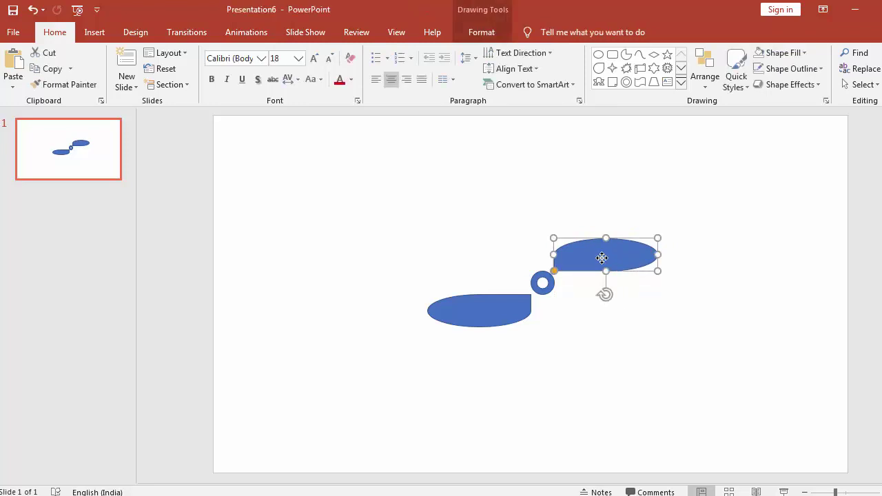
- Set the upper teardrop to No Fill and No Outline, then select all three shapes
right_click(602, 258)
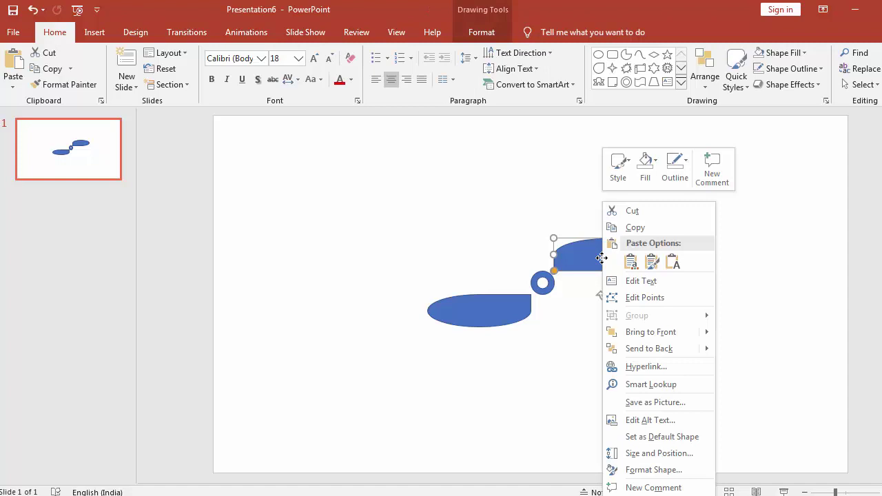
left_click(647, 171)
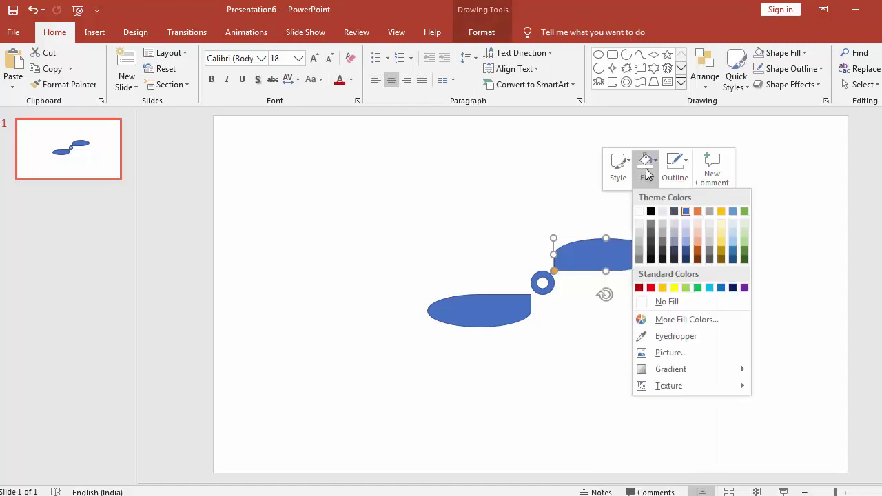
left_click(663, 302)
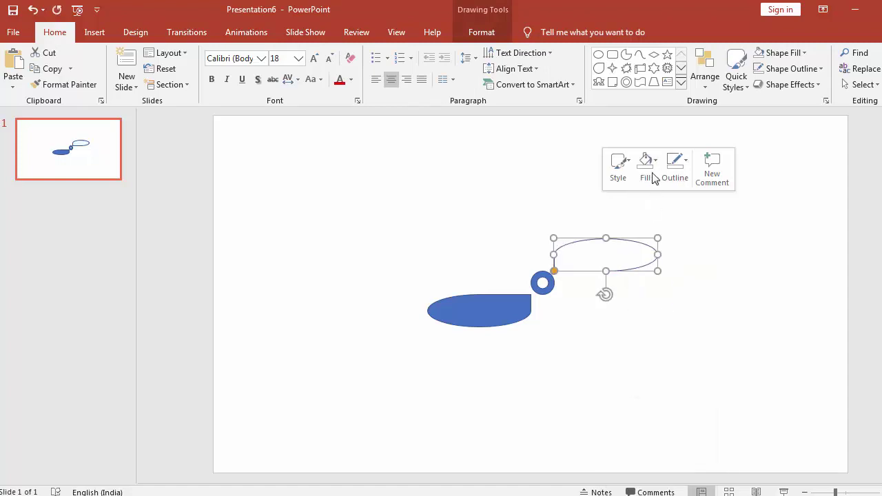
left_click(679, 177)
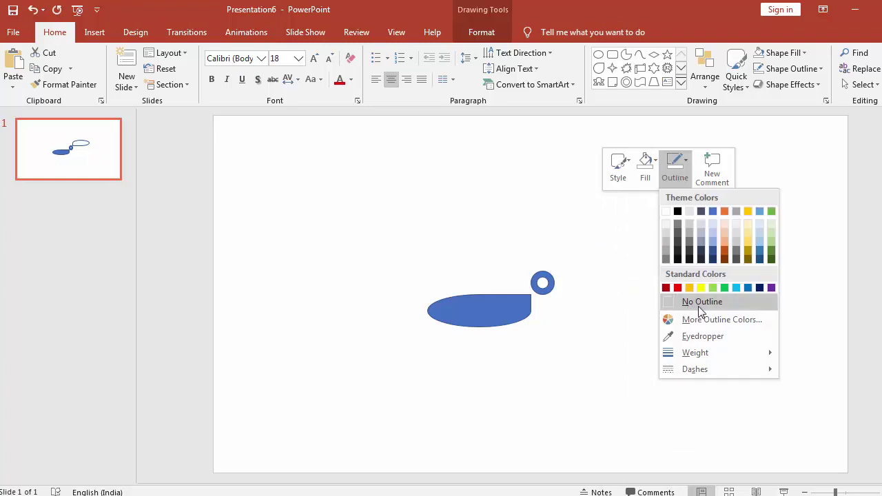
left_click(703, 301)
left_click(416, 316)
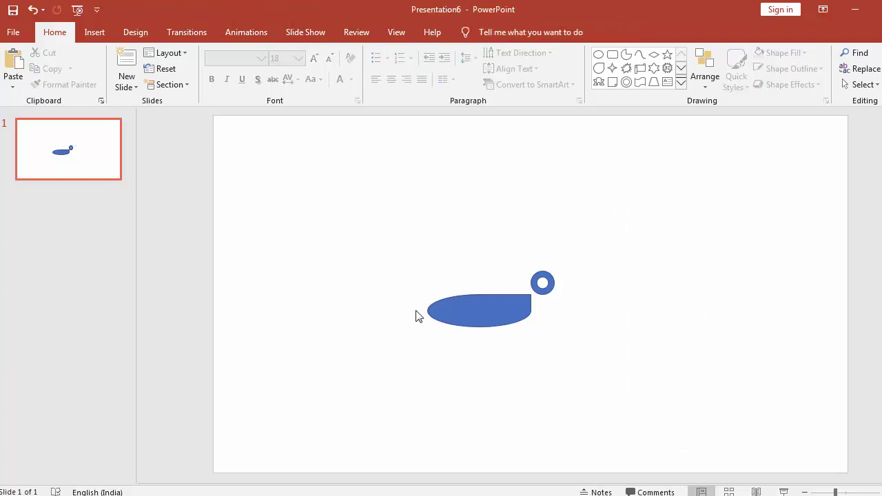
left_click_drag(361, 198, 724, 406)
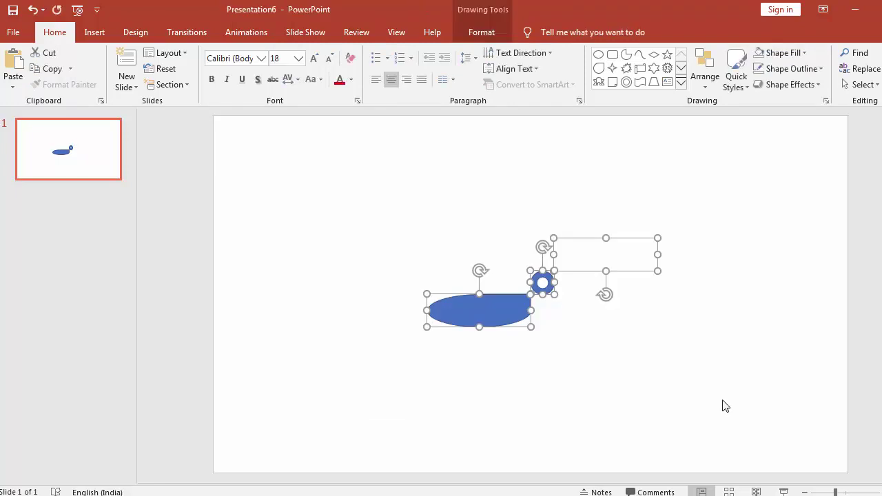
- Group the blade, hub and hidden teardrop, then rotate the group around the hub
key("ctrl+g")
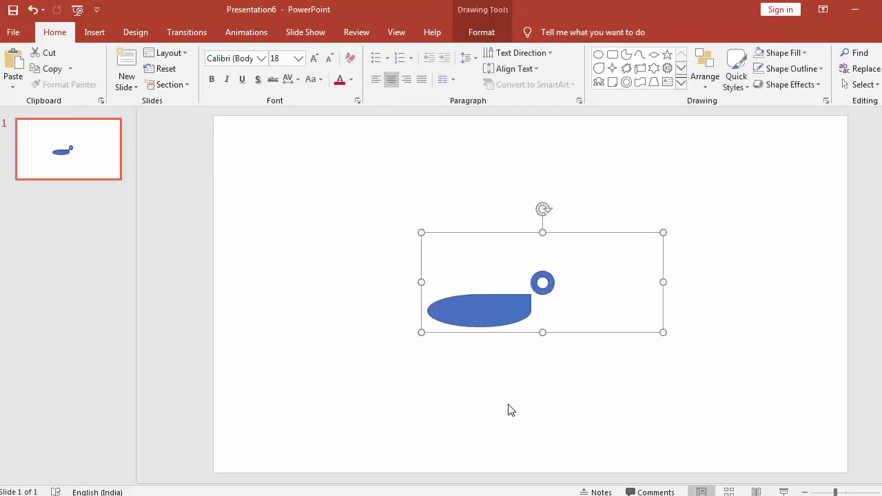
key("ctrl+z")
left_click_drag(508, 324, 504, 313)
left_click_drag(542, 211, 618, 318)
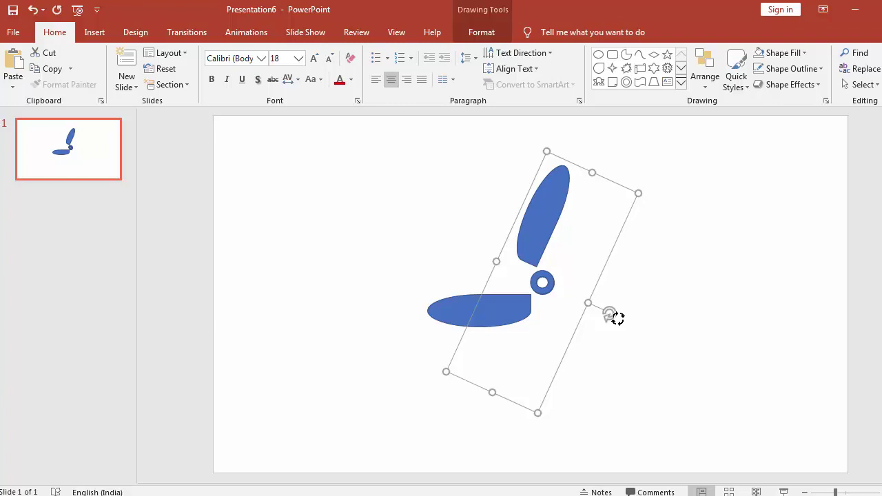
left_click(711, 357)
left_click(545, 279)
- Duplicate the blade group, line its hub up with the original, and rotate it into a third blade
key("ctrl+d")
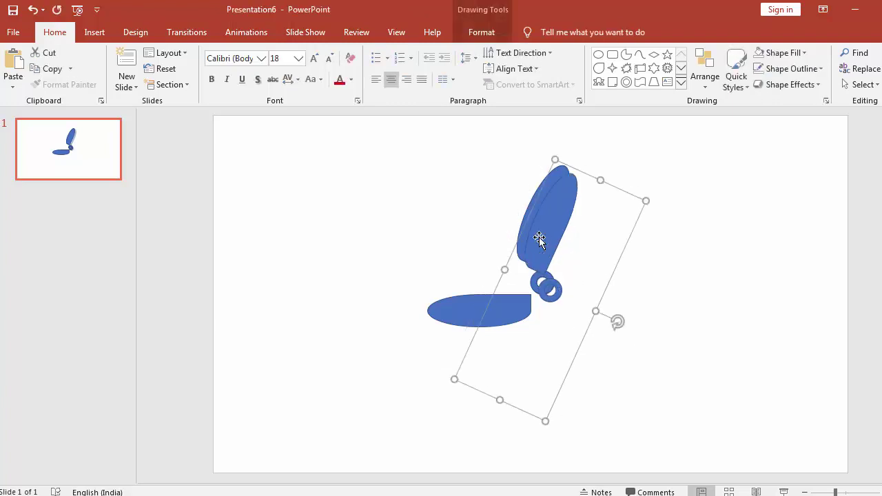
left_click_drag(544, 240, 542, 243)
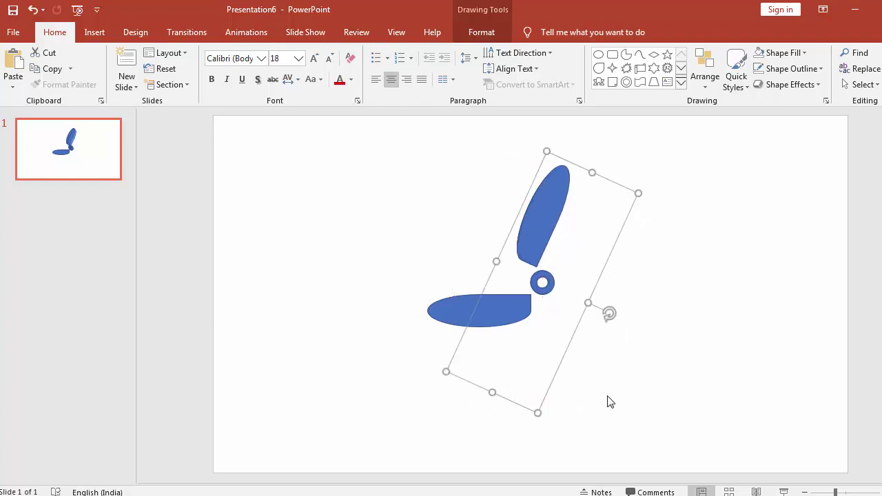
mouse_move(610, 315)
left_mouse_down()
mouse_move(539, 382)
mouse_move(516, 386)
mouse_move(531, 387)
mouse_move(480, 368)
mouse_move(469, 339)
mouse_move(478, 318)
left_mouse_up()
left_click(401, 417)
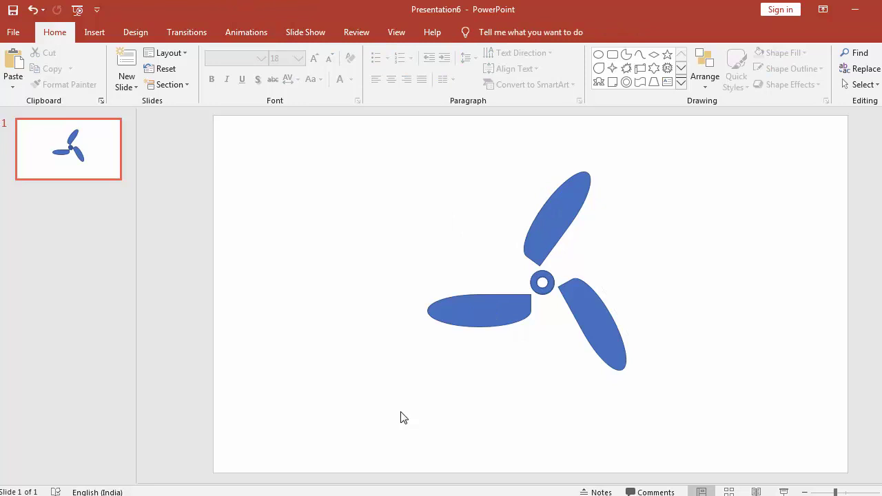
- Group the blades and hub into one propeller, move it to the right edge, and draw a large ring beside it
mouse_move(370, 150)
left_mouse_down()
mouse_move(451, 433)
mouse_move(768, 432)
mouse_move(783, 452)
left_mouse_up()
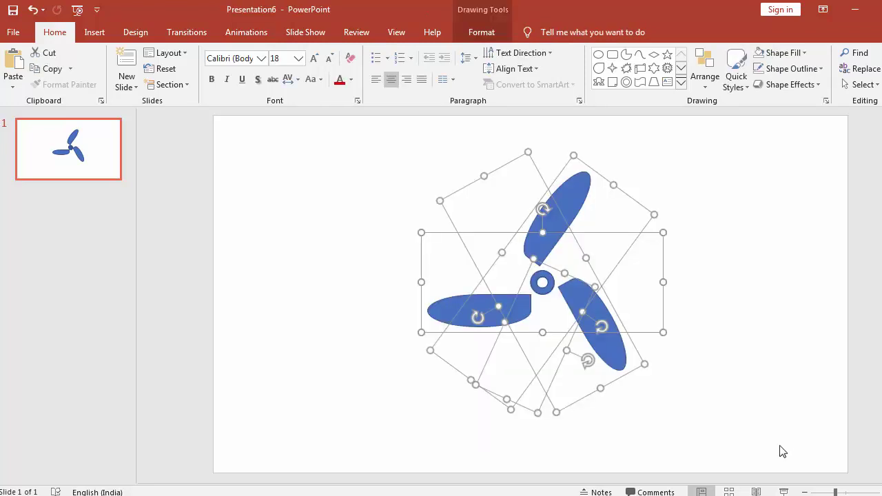
key("ctrl+g")
left_click_drag(540, 137, 540, 223)
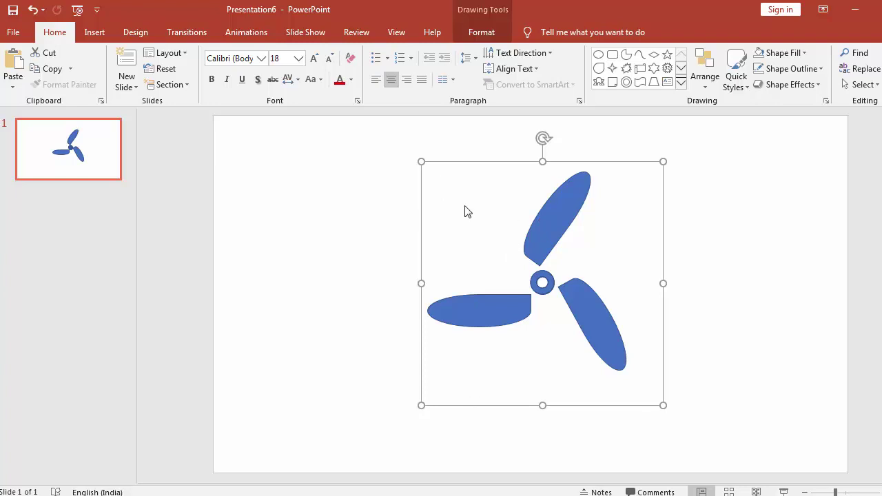
left_click_drag(462, 208, 675, 160)
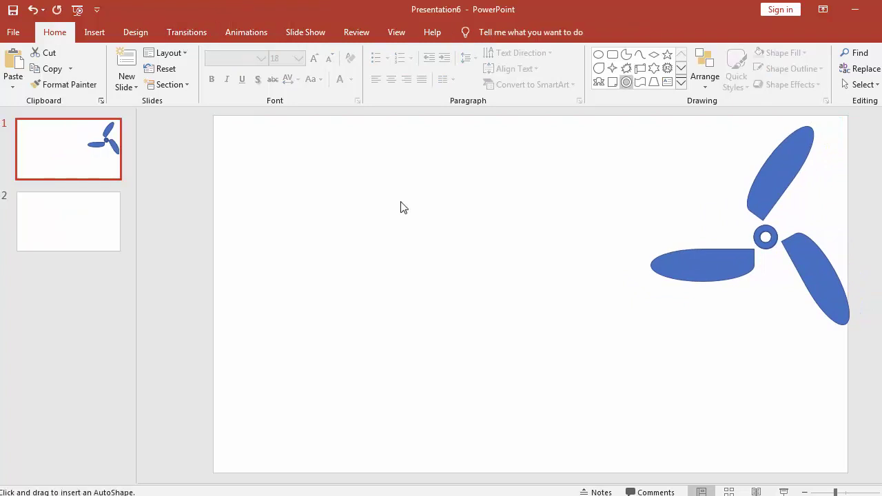
mouse_move(400, 202)
left_mouse_down()
mouse_move(441, 266)
mouse_move(551, 343)
mouse_move(604, 394)
mouse_move(679, 409)
mouse_move(662, 388)
left_mouse_up()
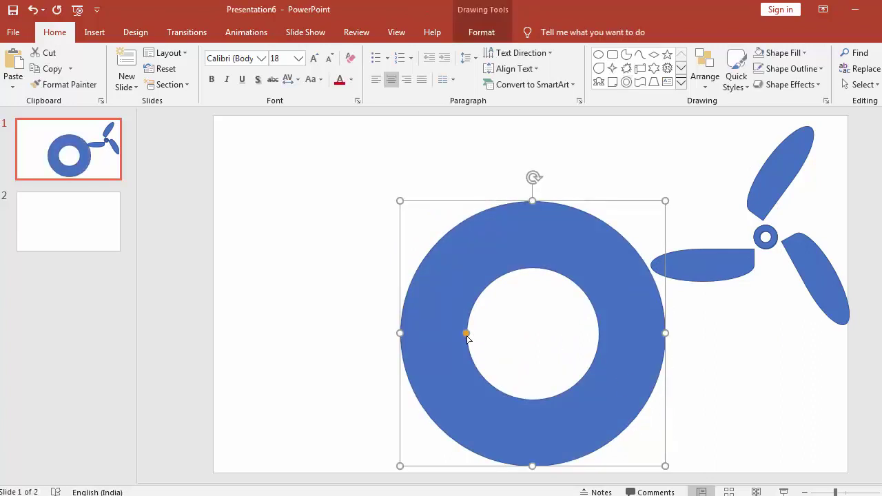
- Thin the large ring, add a smaller thin ring at its centre, and select both rings
left_click_drag(466, 333, 411, 338)
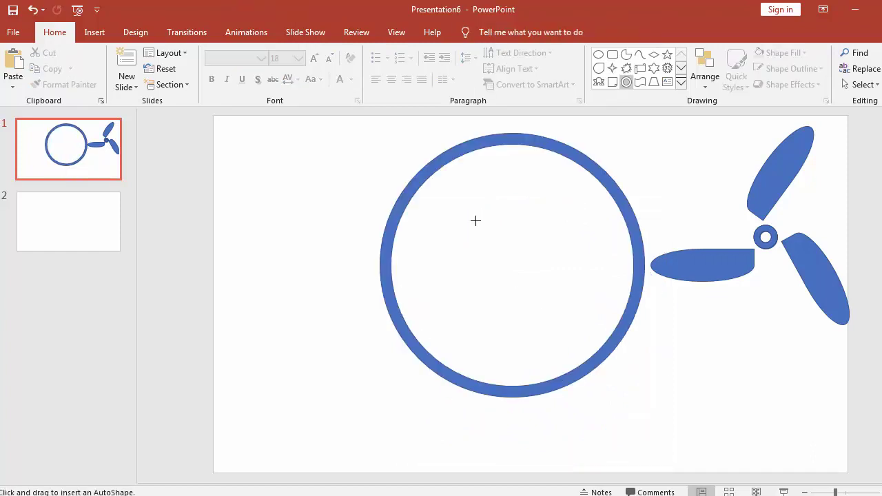
left_click_drag(475, 220, 542, 317)
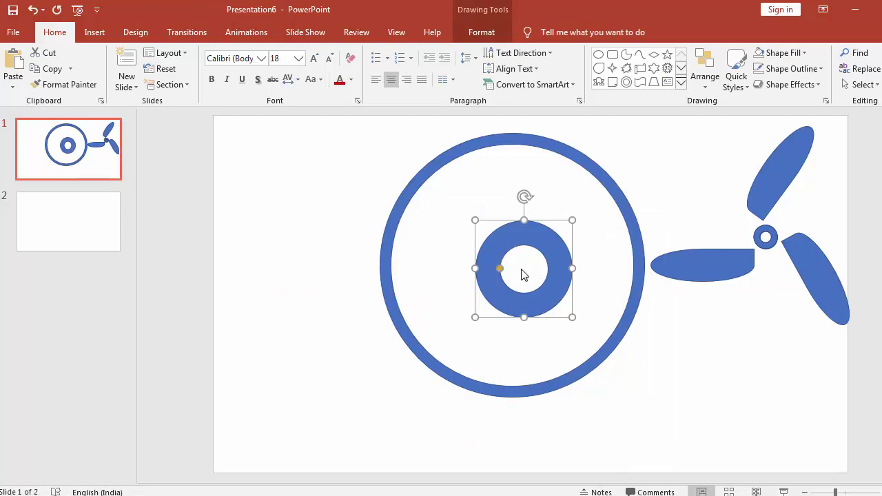
left_click_drag(500, 269, 485, 268)
mouse_move(519, 228)
left_mouse_down()
mouse_move(496, 230)
mouse_move(506, 226)
left_mouse_up()
left_click_drag(344, 132, 668, 421)
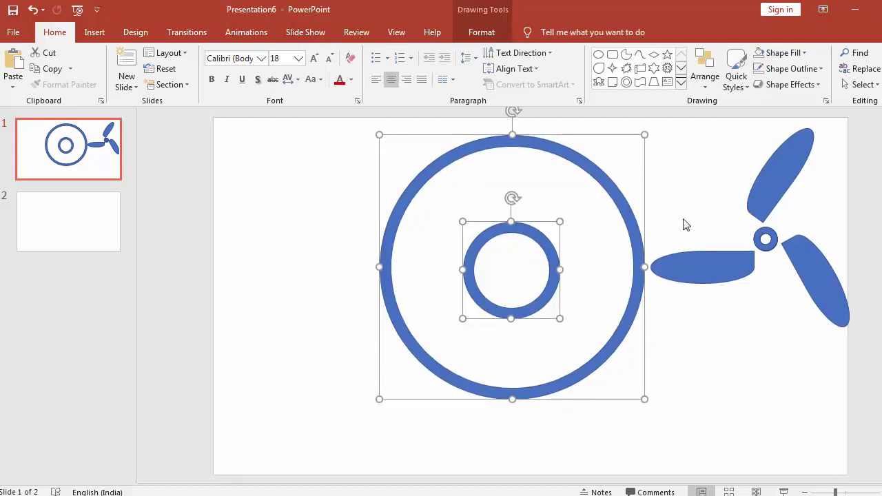
- Apply Align Center and Align Middle to make the two rings exactly concentric
left_click(480, 32)
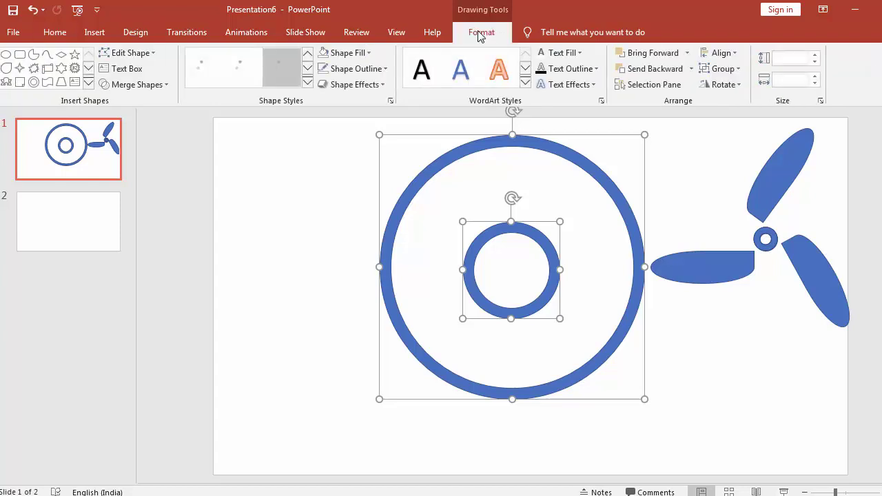
left_click(735, 57)
left_click(749, 89)
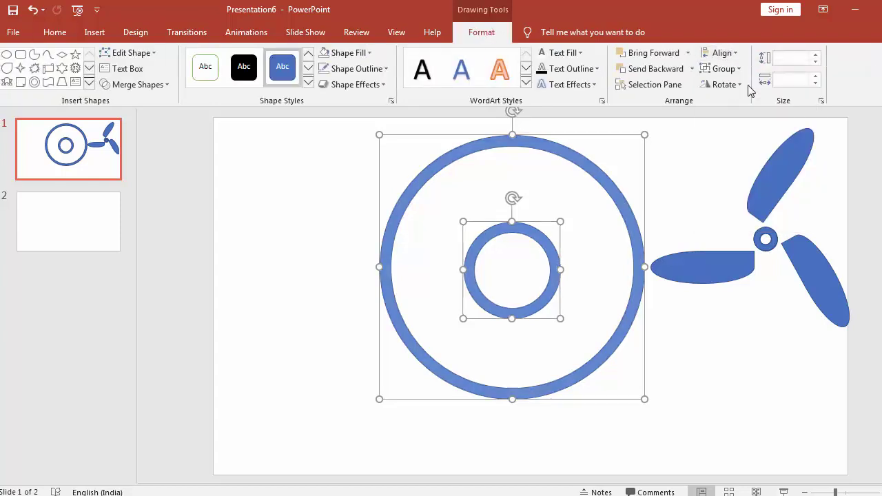
left_click(733, 57)
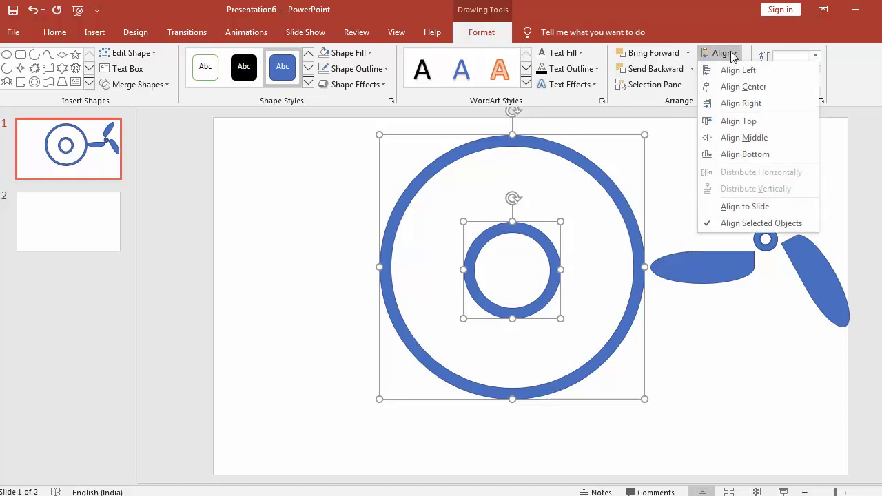
left_click(742, 139)
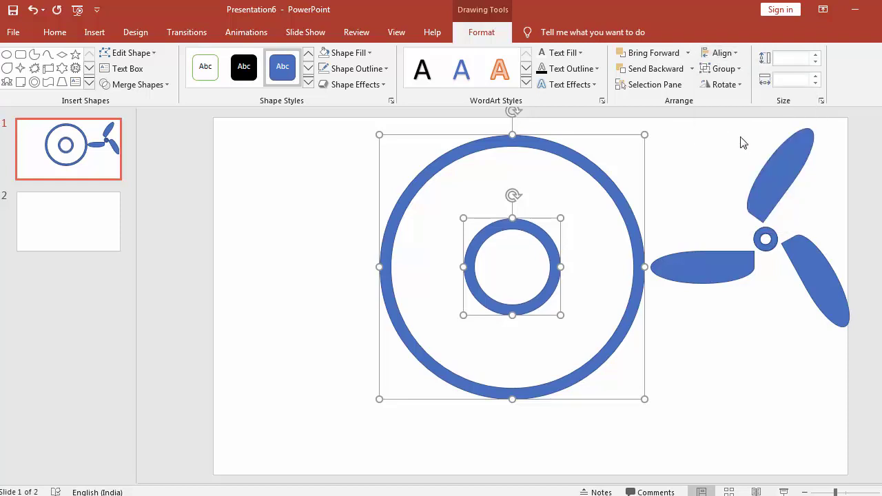
left_click(698, 160)
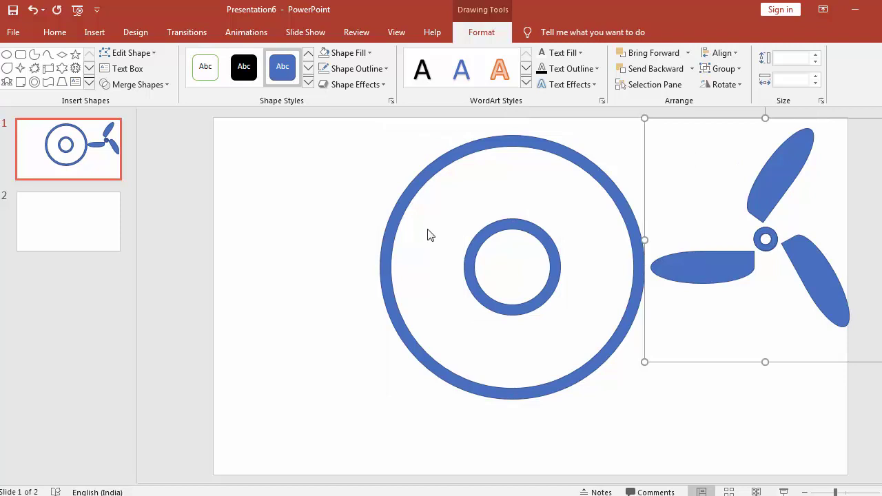
left_click(250, 307)
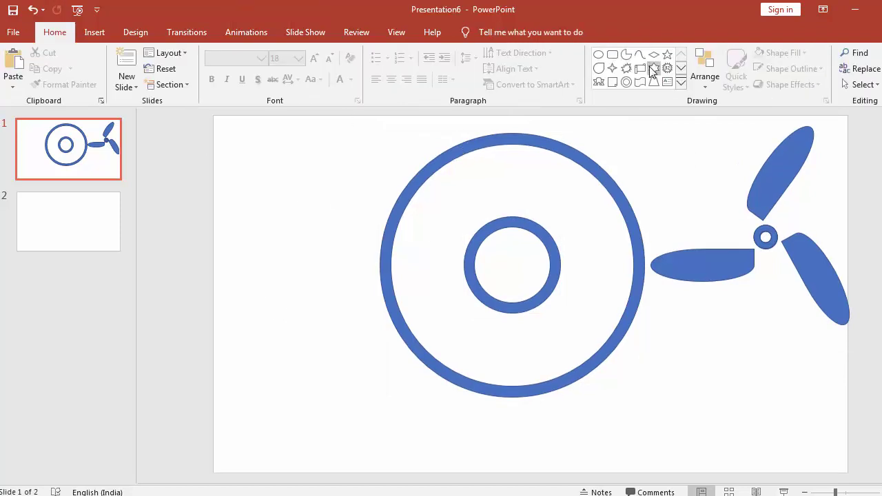
- Draw a tall thin rounded-rectangle bar and place it through the ring centre
left_click(682, 86)
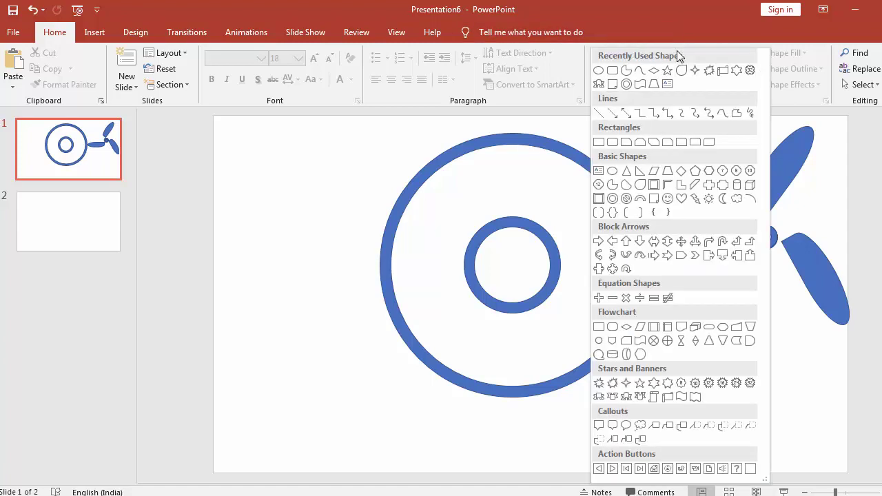
left_click(612, 74)
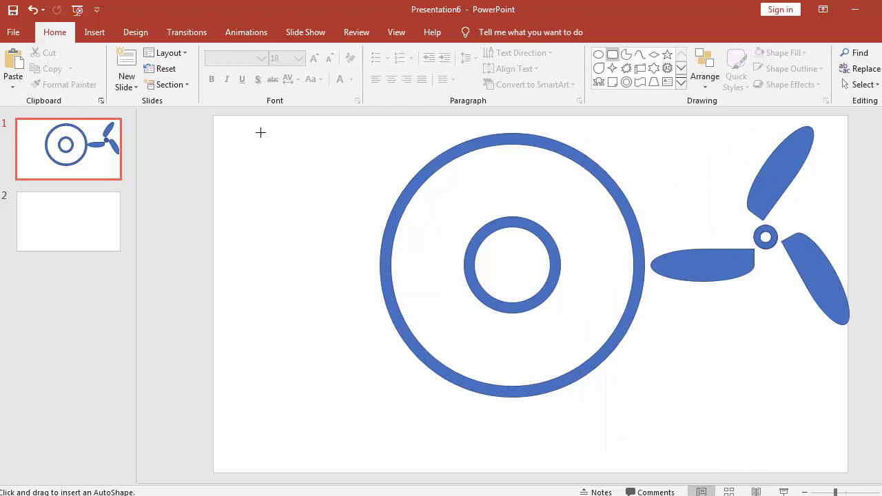
mouse_move(261, 132)
left_mouse_down()
mouse_move(299, 364)
mouse_move(285, 394)
mouse_move(268, 396)
left_mouse_up()
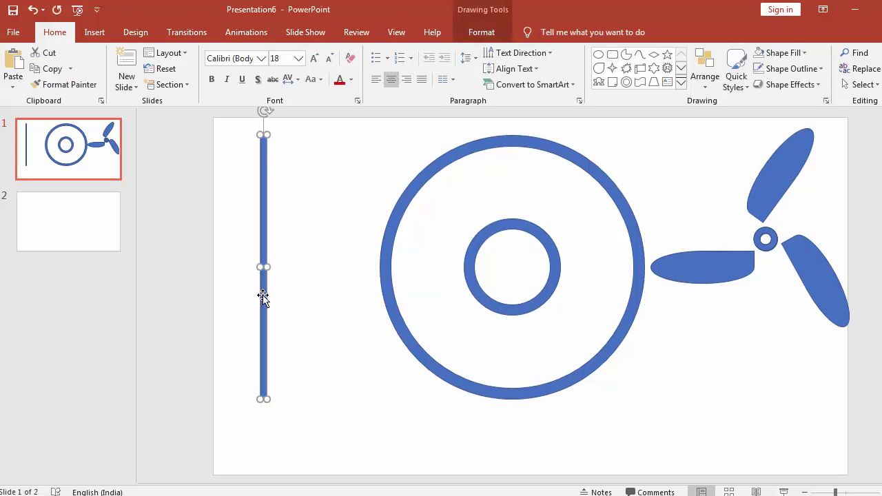
left_click_drag(288, 295, 510, 293)
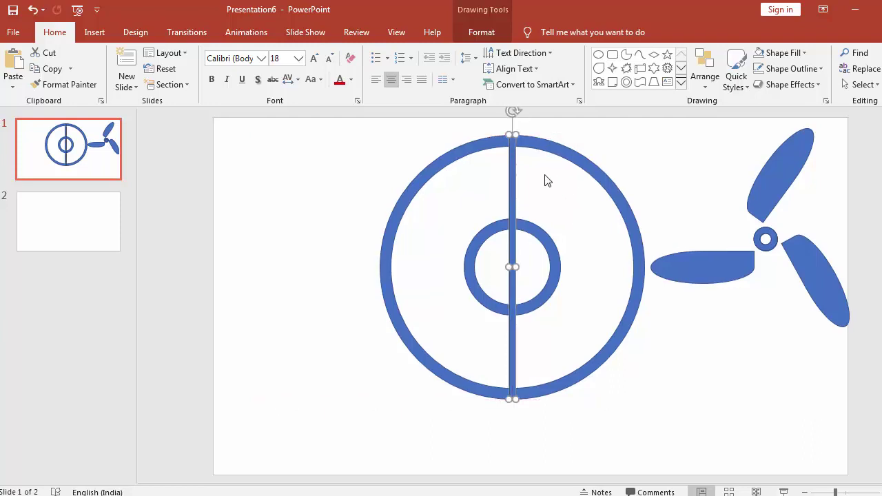
key("ctrl+z")
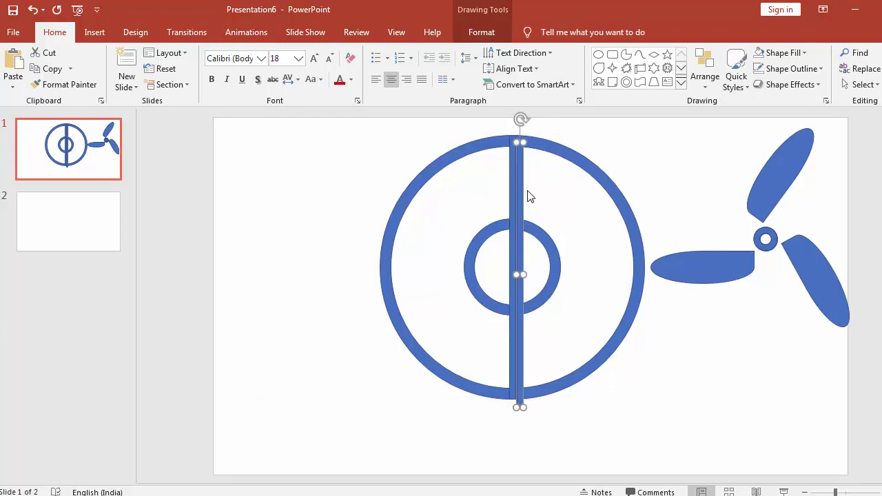
- Copy the bar and rotate the copies so spokes radiate evenly around the wheel
left_click_drag(518, 191, 516, 181)
left_click_drag(512, 111, 549, 120)
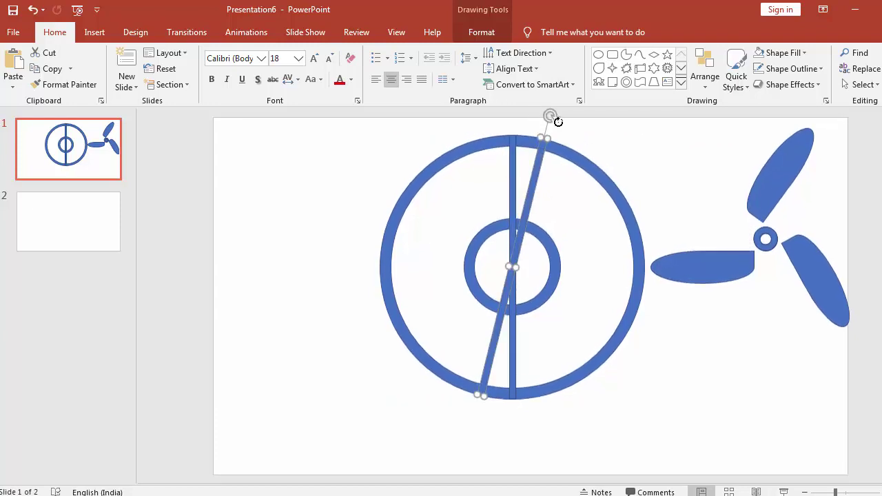
key("ctrl+z")
left_click_drag(549, 117, 581, 140)
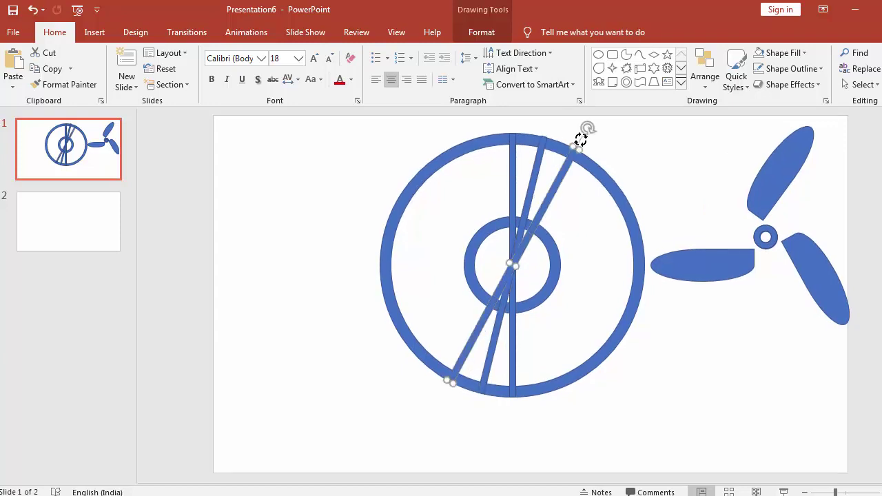
left_click_drag(588, 129, 607, 161)
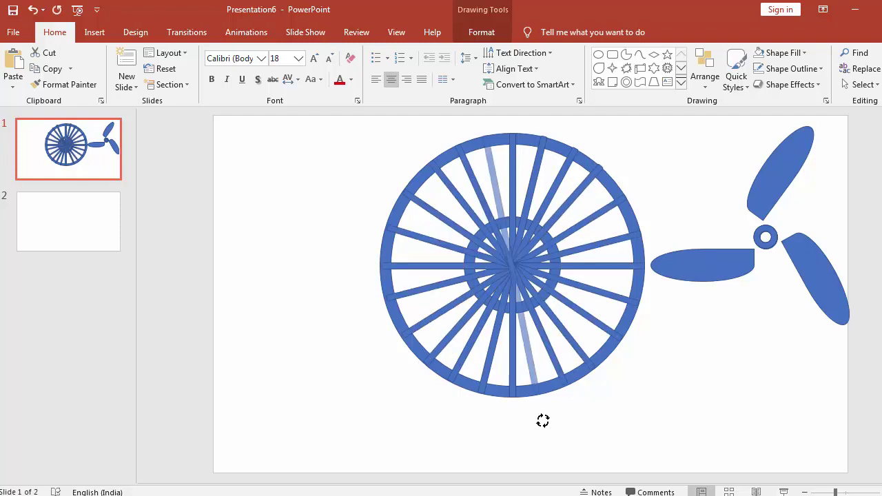
left_click_drag(542, 420, 538, 417)
- Draw a solid oval circle over the wheel's centre to hide where the spokes meet
left_click(675, 419)
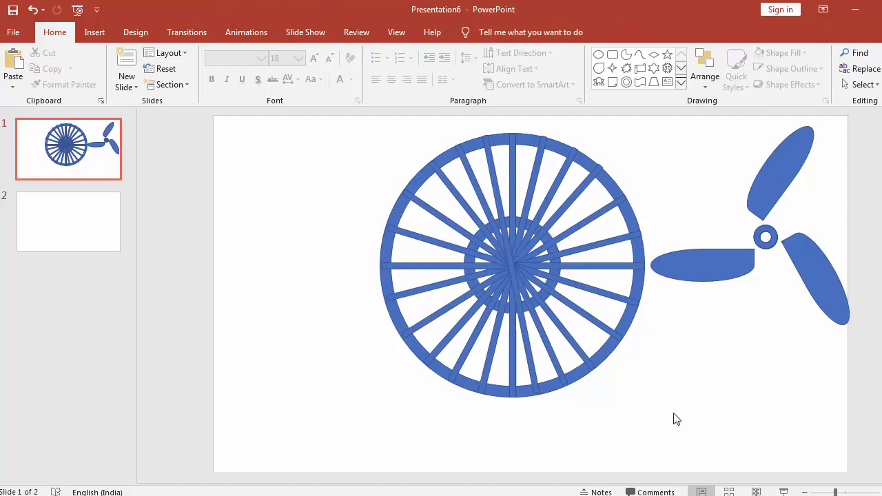
left_click(600, 55)
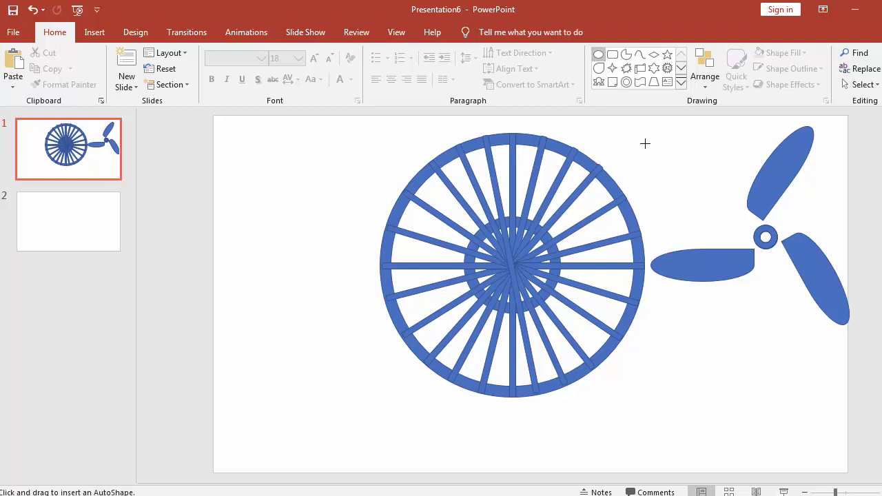
mouse_move(645, 144)
left_mouse_down()
mouse_move(692, 192)
mouse_move(573, 220)
mouse_move(511, 260)
left_mouse_up()
- Draw a trapezoid stand below the wheel and a flat trapezoid base beneath it
left_click(740, 380)
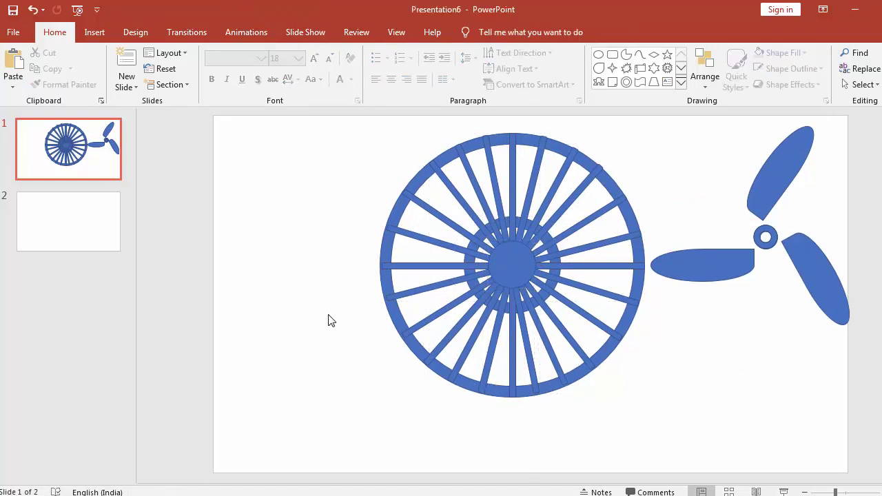
left_click(653, 82)
left_click_drag(503, 398, 528, 444)
left_click(654, 83)
left_click_drag(409, 447, 604, 456)
left_click(515, 445)
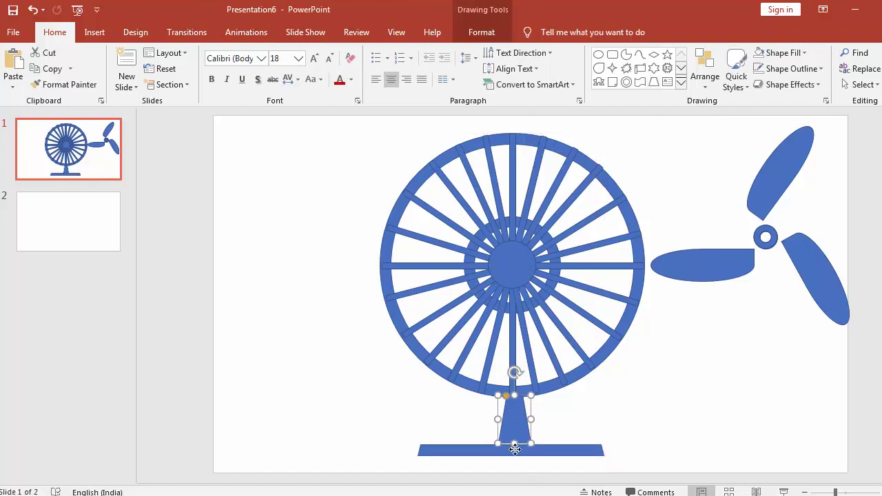
left_click(515, 450)
left_click(725, 411)
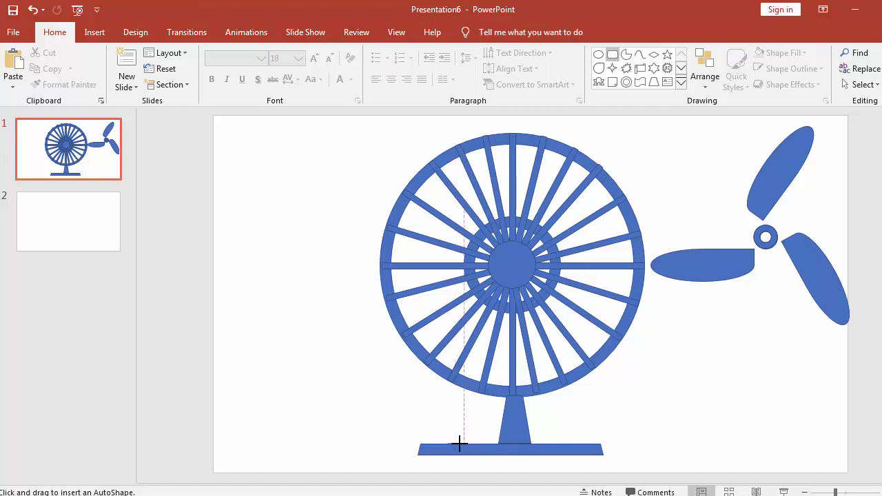
- Add a small rectangle button on the base, then select every fan shape
mouse_move(457, 441)
left_mouse_down()
mouse_move(476, 441)
mouse_move(464, 442)
left_mouse_up()
left_click(496, 449)
left_click(713, 428)
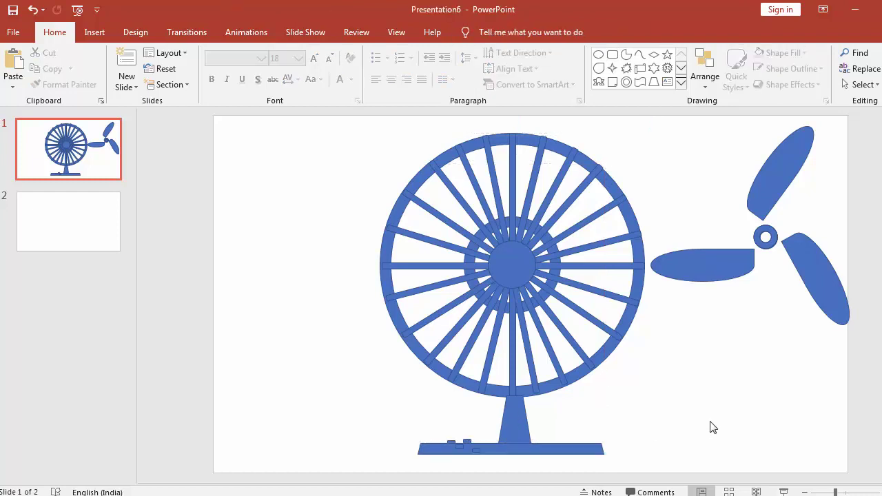
mouse_move(312, 118)
left_mouse_down()
mouse_move(397, 347)
mouse_move(644, 457)
mouse_move(693, 463)
mouse_move(685, 464)
left_mouse_up()
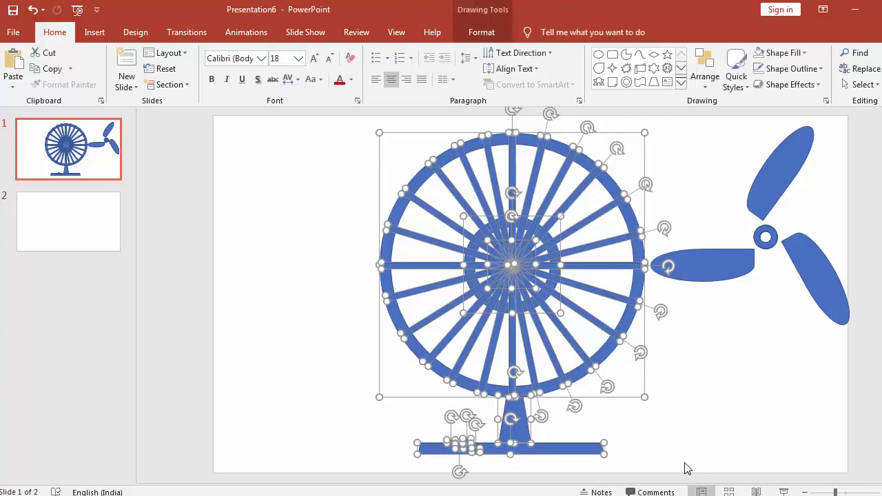
- Group the fan's wheel, spokes, stand and base, and fill the group black
key("ctrl+g")
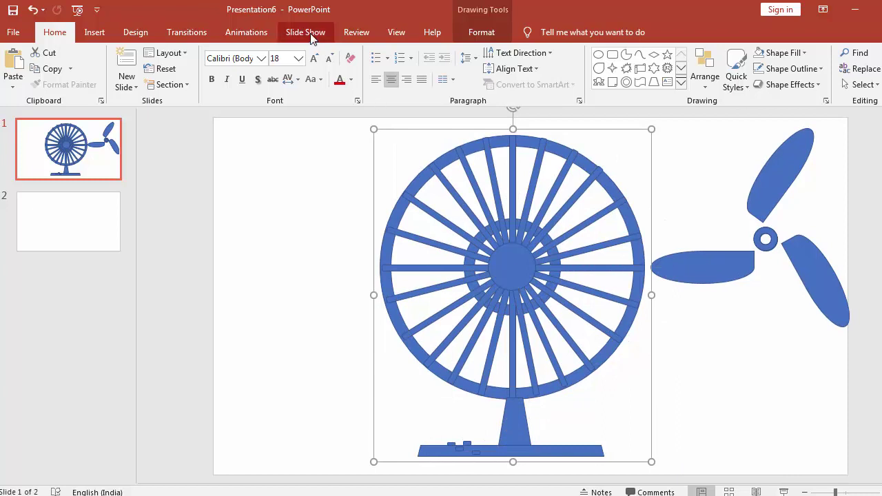
mouse_move(328, 122)
left_mouse_down()
mouse_move(507, 335)
mouse_move(676, 449)
mouse_move(695, 475)
left_mouse_up()
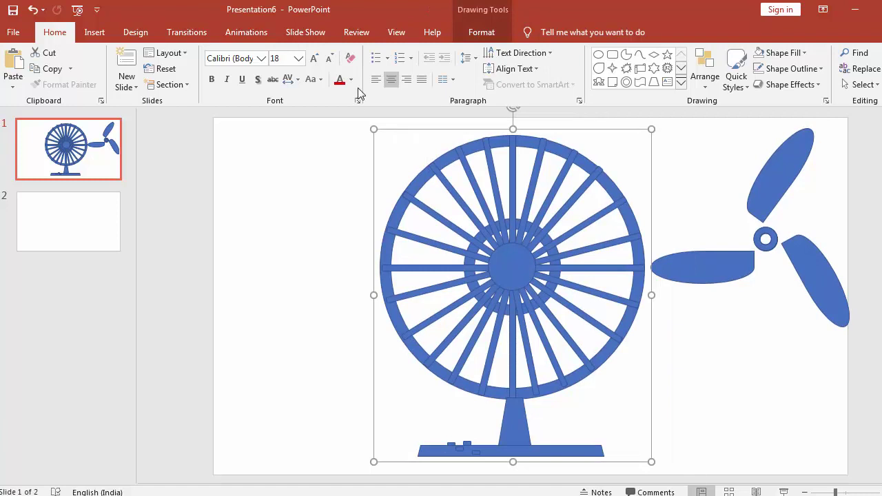
left_click(481, 36)
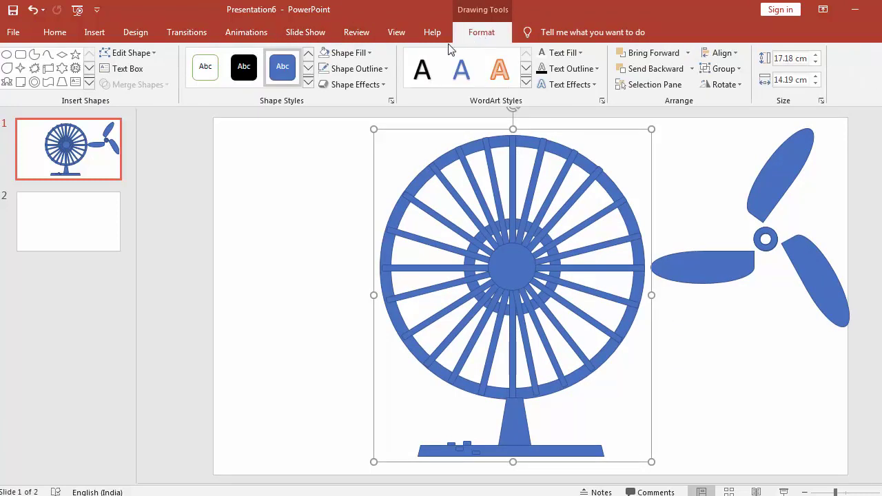
left_click(369, 53)
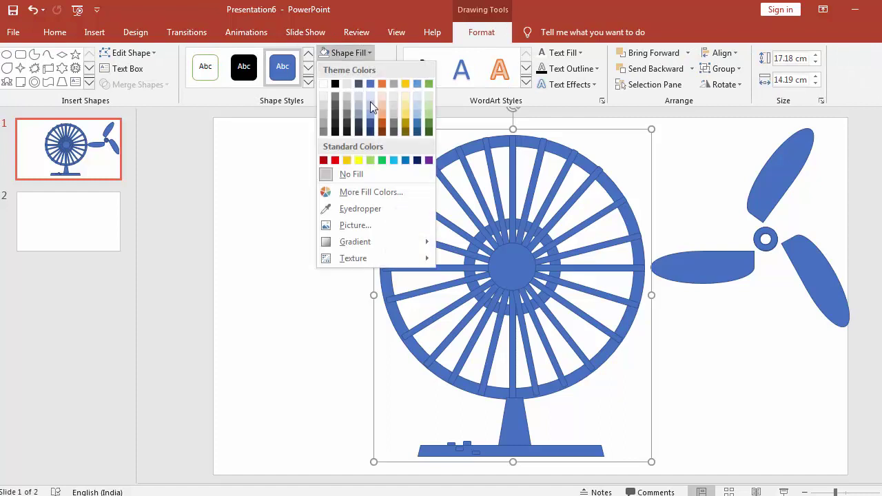
left_click(336, 132)
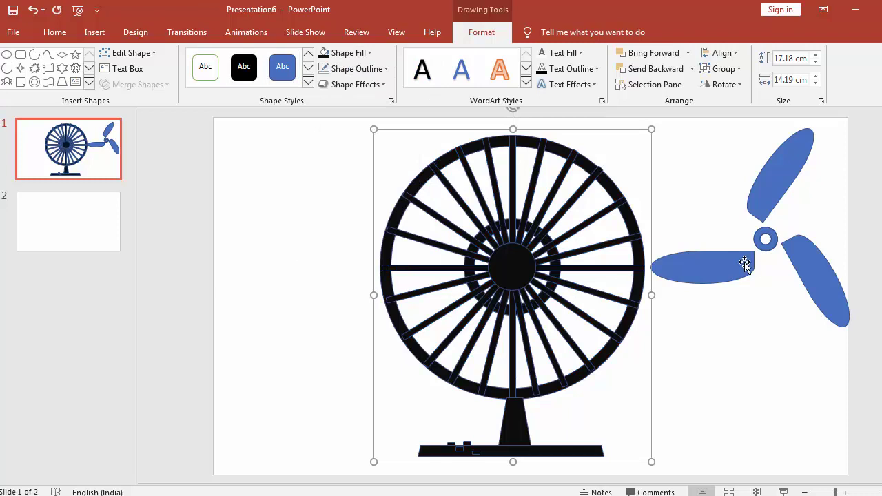
left_click(707, 160)
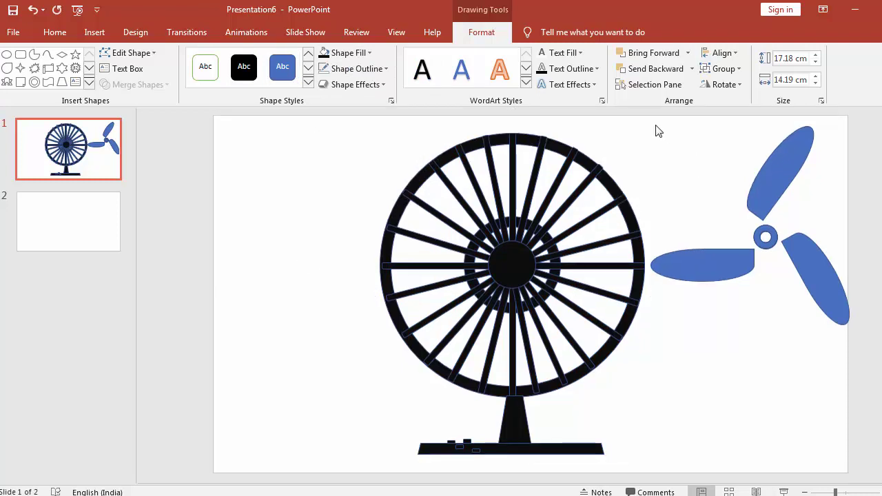
- Move the fan toward the left and place the propeller beside it, lower down
left_click_drag(320, 129, 699, 471)
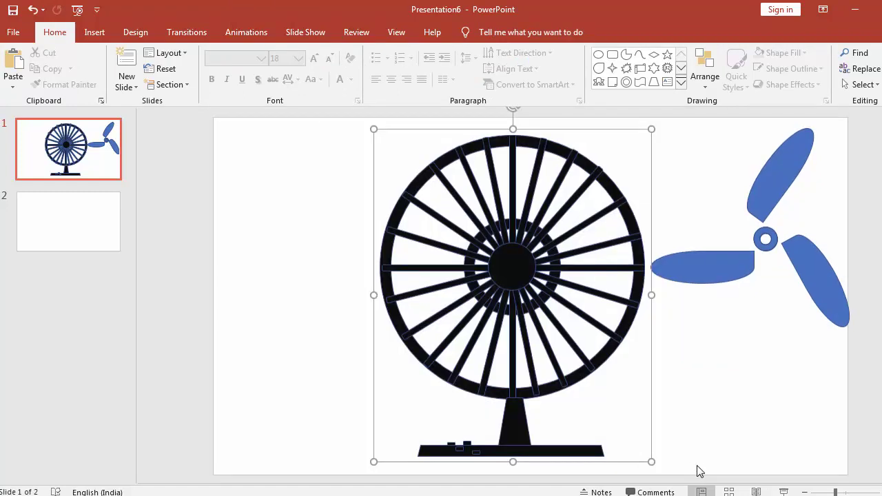
left_click_drag(531, 313, 376, 302)
left_click(683, 167)
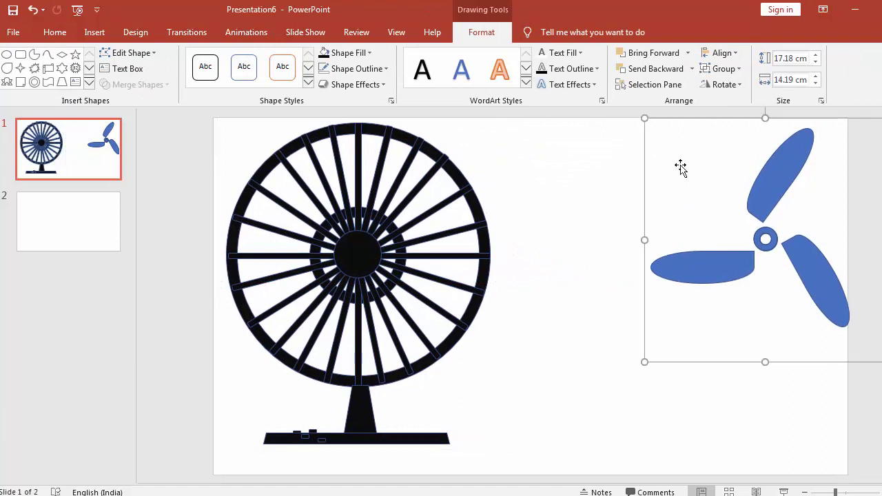
left_click_drag(595, 119, 875, 374)
left_click_drag(784, 230, 655, 280)
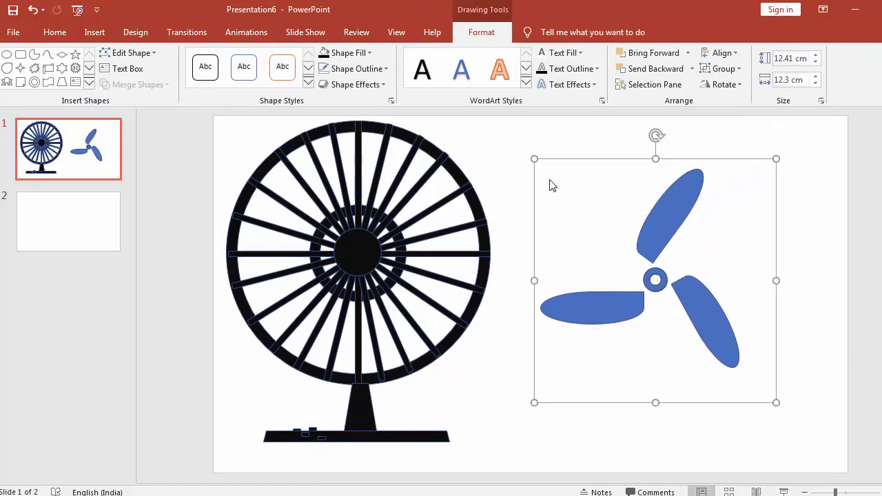
- Fill the propeller blades red, then change all six blades to dark red
left_click(368, 53)
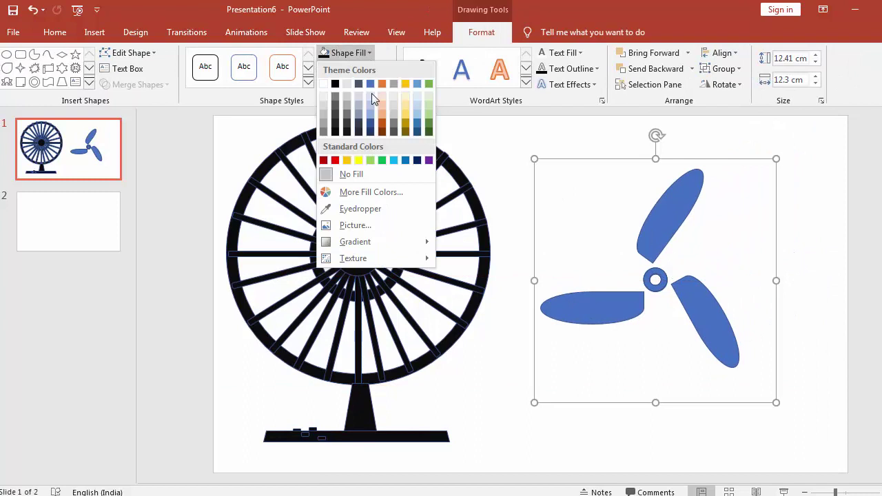
left_click(335, 161)
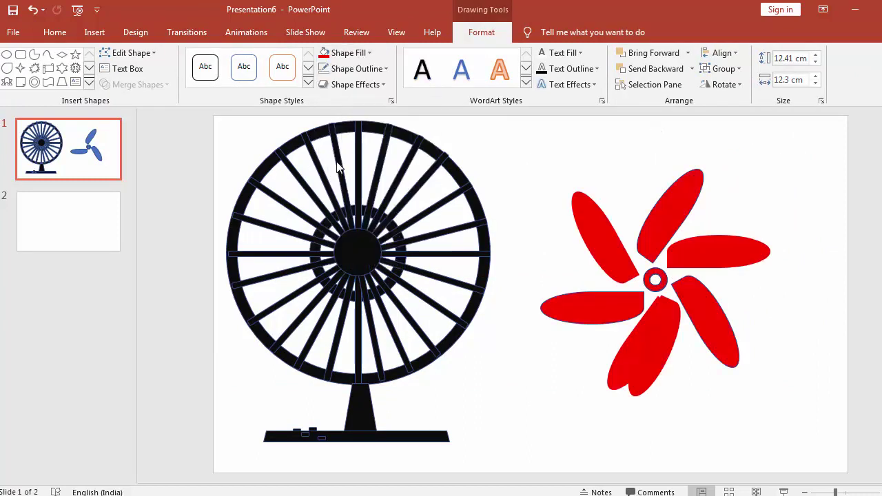
left_click_drag(504, 139, 813, 436)
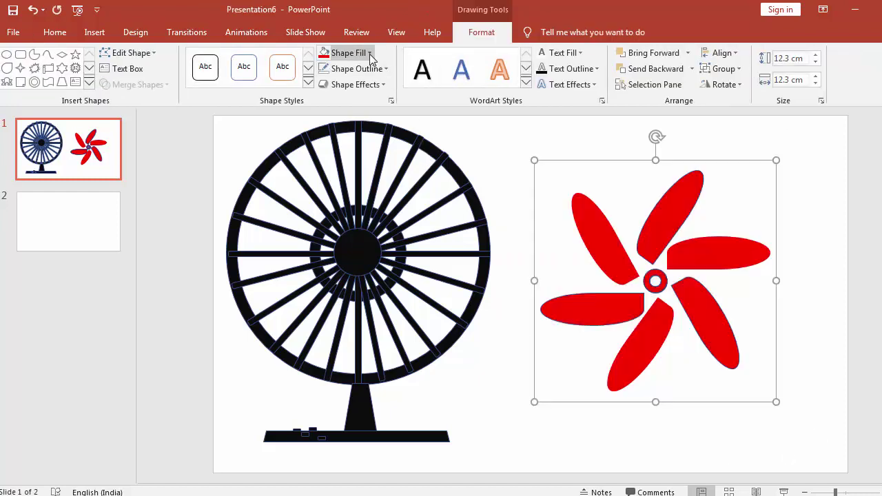
left_click(369, 54)
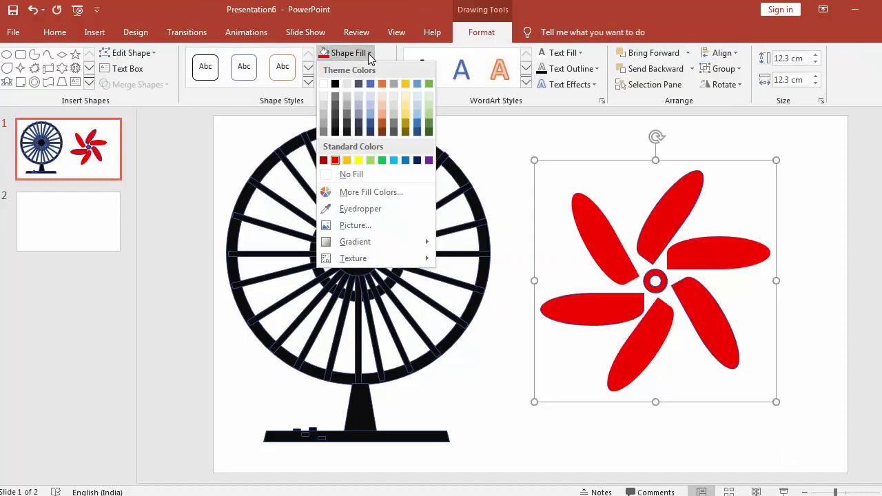
left_click(324, 160)
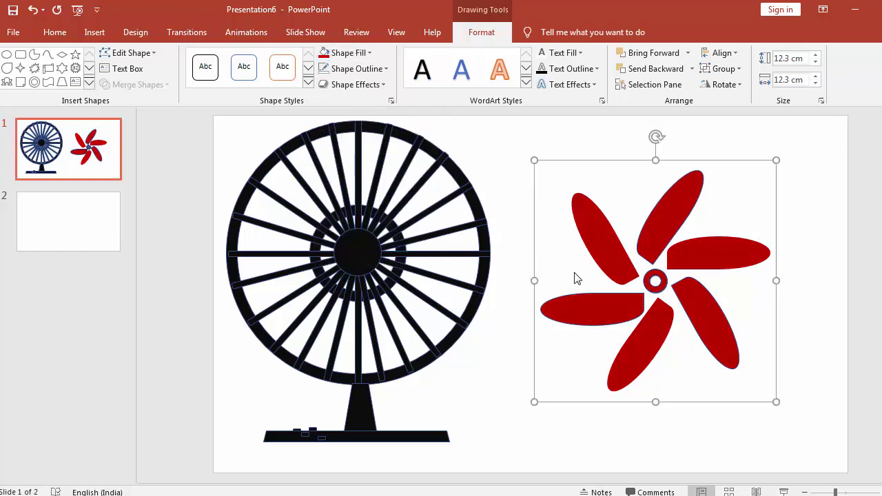
left_click(677, 216)
- Set the lower diagonal propeller blade to No Fill
left_click(596, 320)
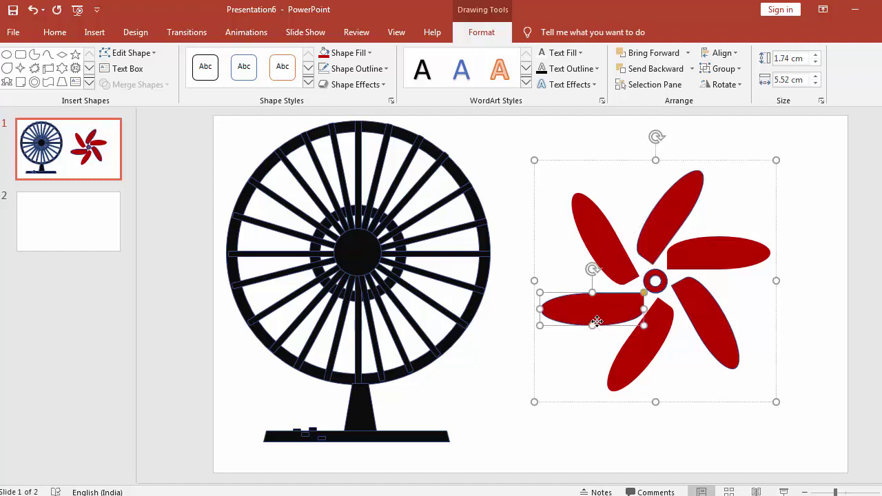
left_click(640, 358)
right_click(639, 359)
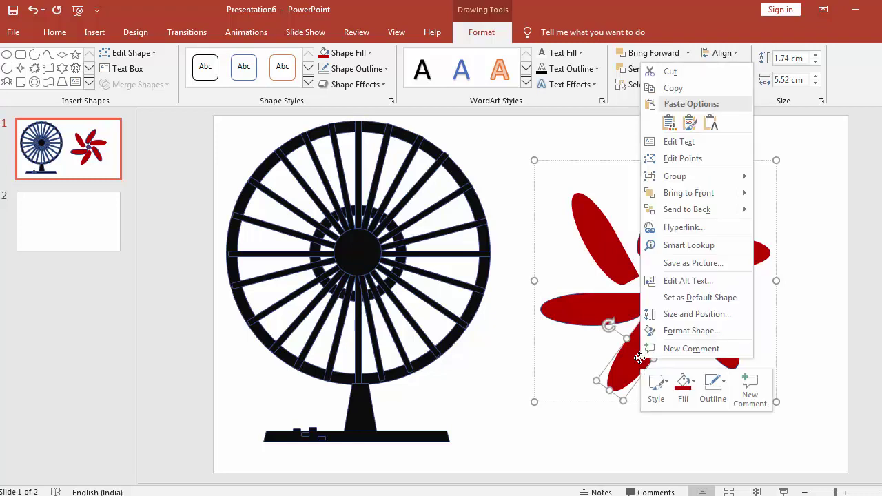
left_click(685, 389)
left_click(686, 391)
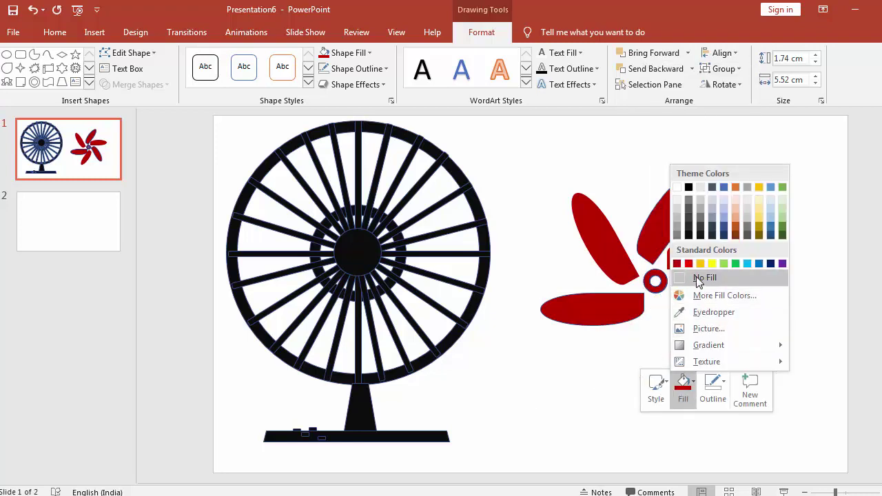
left_click(681, 278)
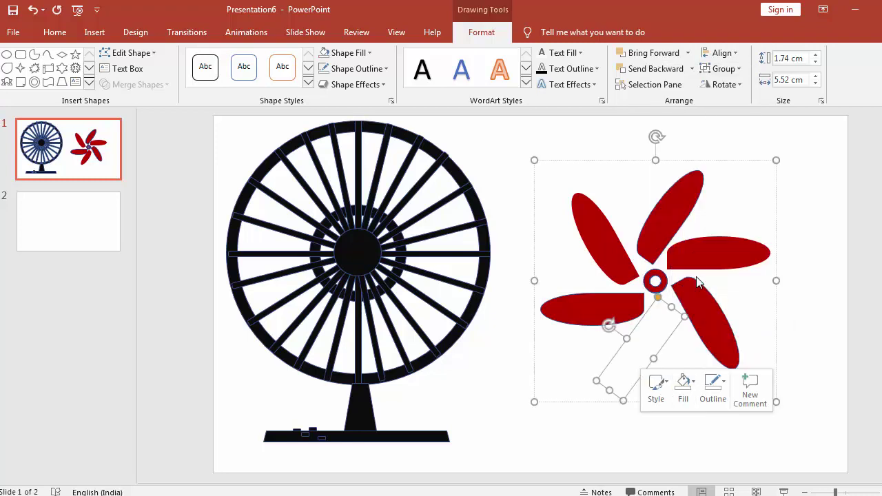
- Set the upper-left and right blades to No Fill, leaving three dark red blades
left_click(608, 244)
right_click(608, 244)
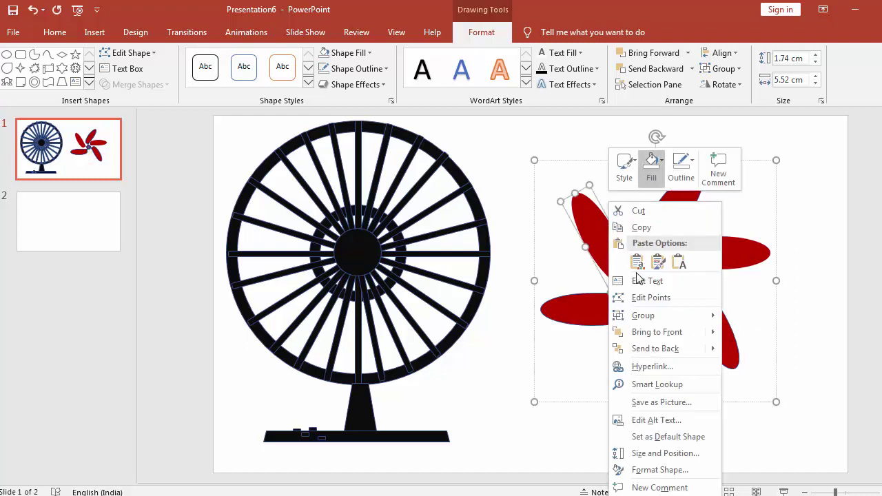
left_click(648, 168)
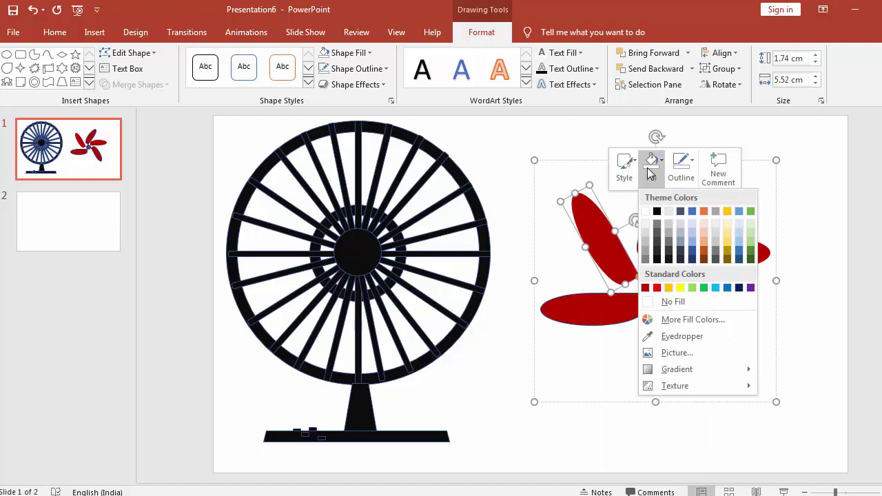
left_click(667, 295)
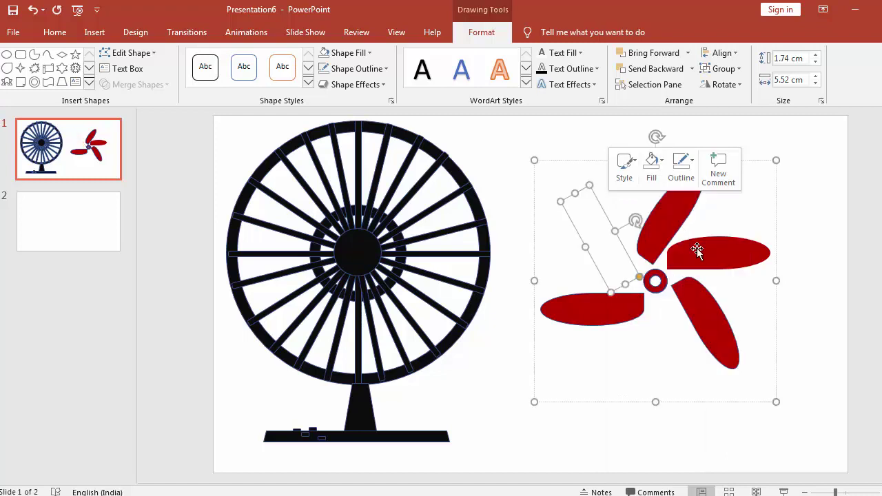
left_click(705, 254)
right_click(704, 255)
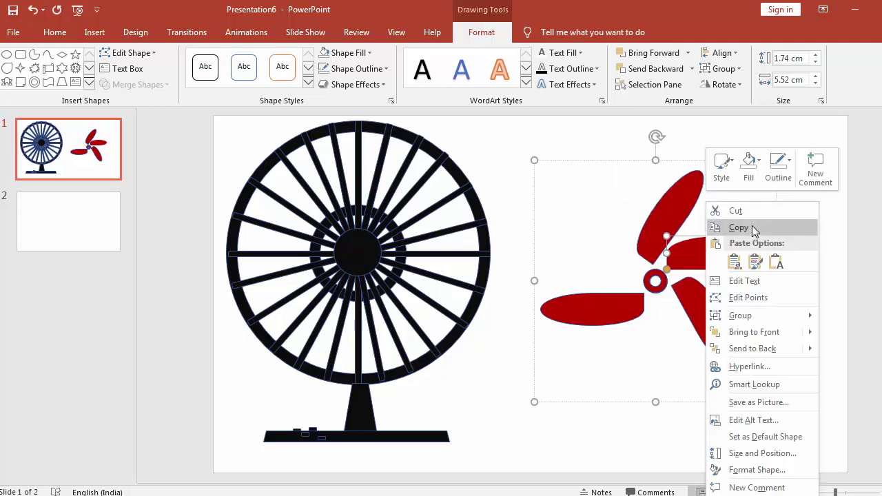
left_click(757, 162)
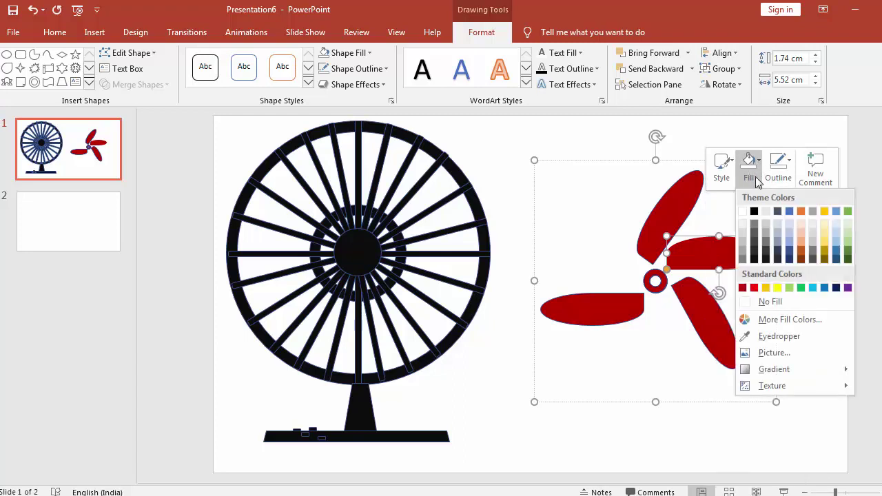
left_click(770, 303)
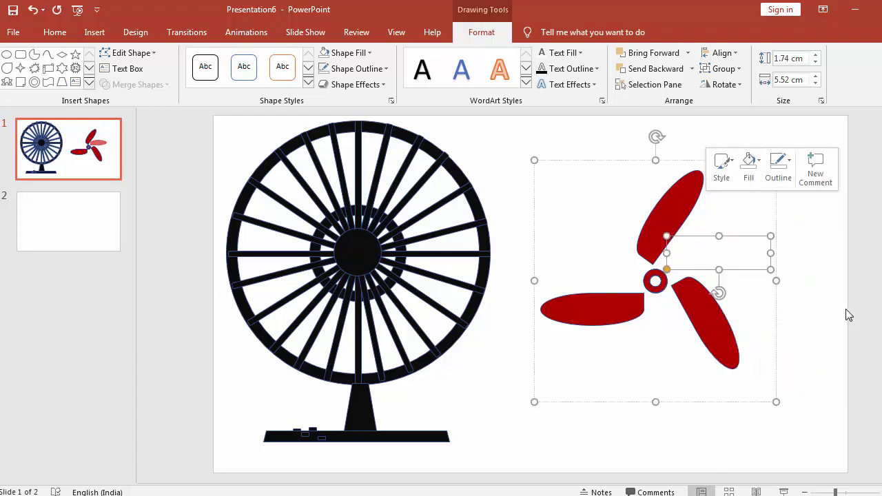
left_click(846, 312)
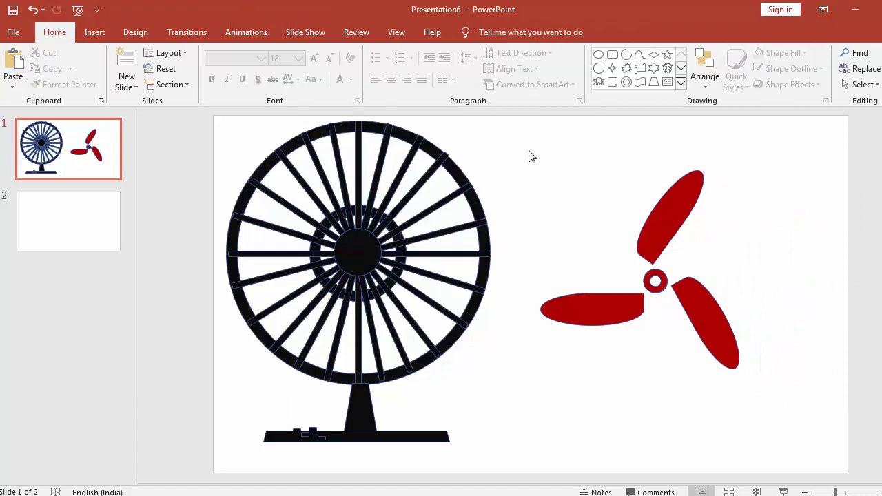
- Give the propeller a Spin animation starting With Previous, lasting 0.75 seconds
left_click_drag(679, 291, 660, 285)
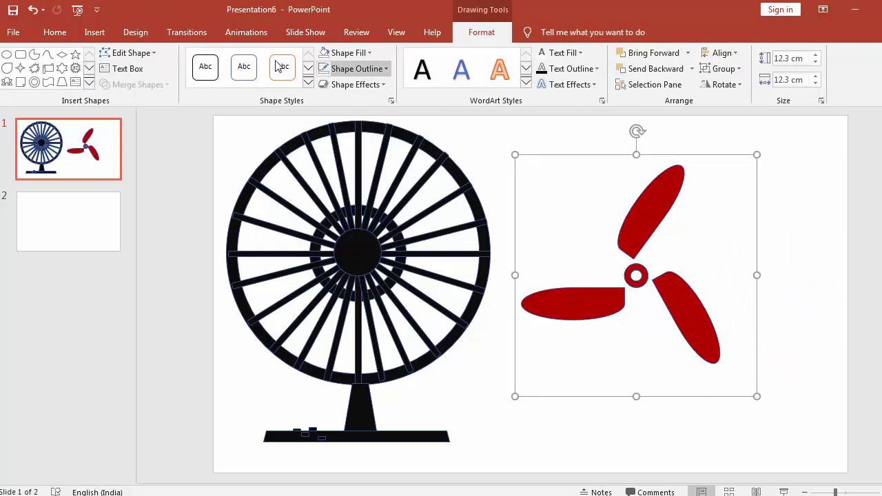
left_click(252, 35)
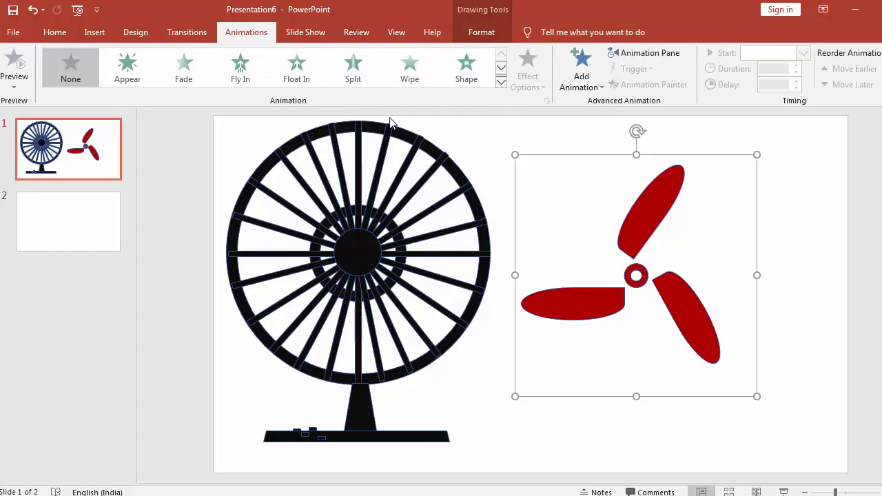
left_click(501, 83)
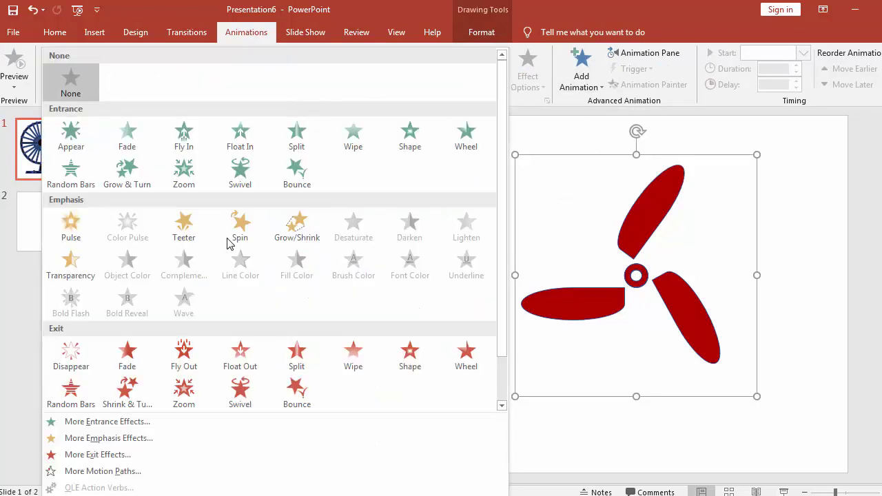
left_click(224, 241)
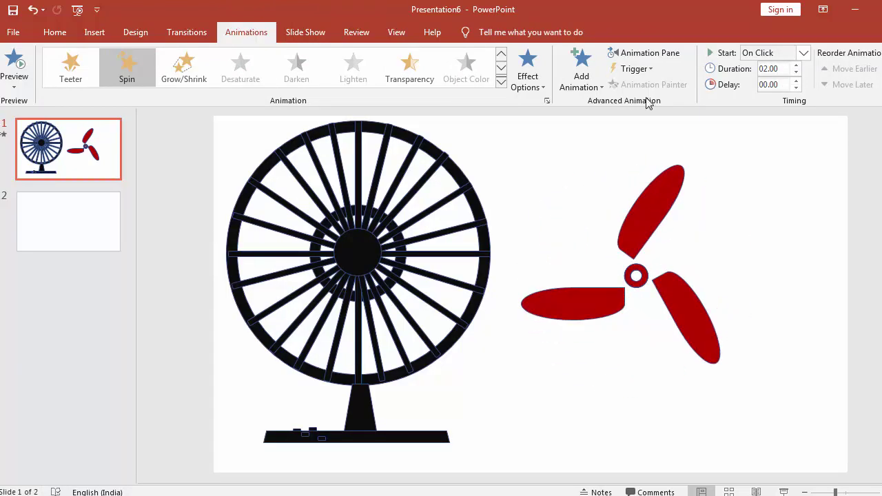
left_click(803, 53)
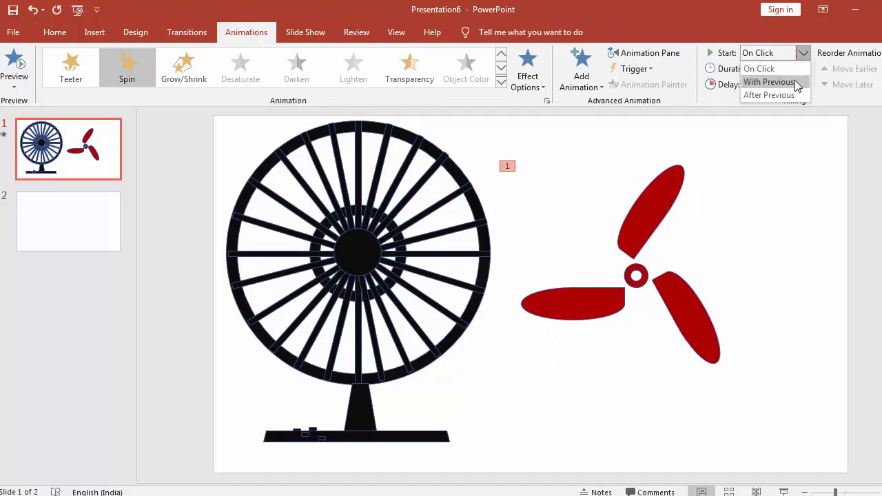
left_click(769, 82)
left_click(796, 66)
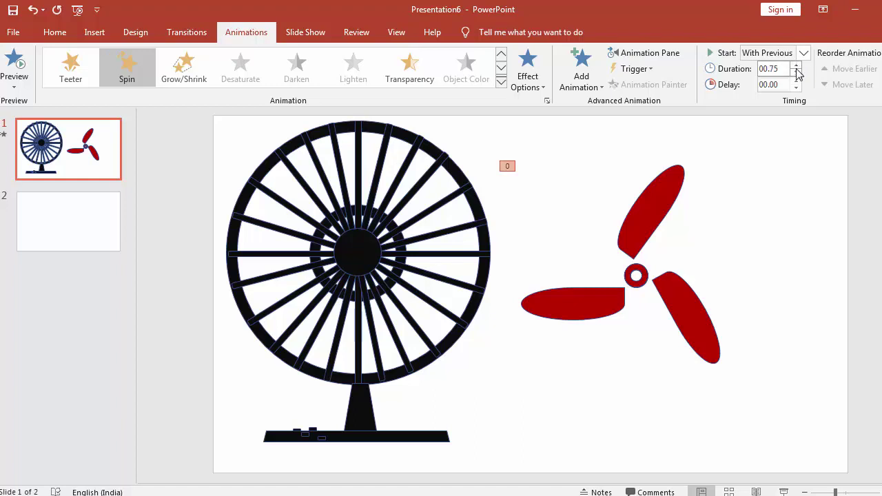
- In the Spin effect's Timing options, keep duration at 0.75 seconds and show Repeat choices
left_click(546, 102)
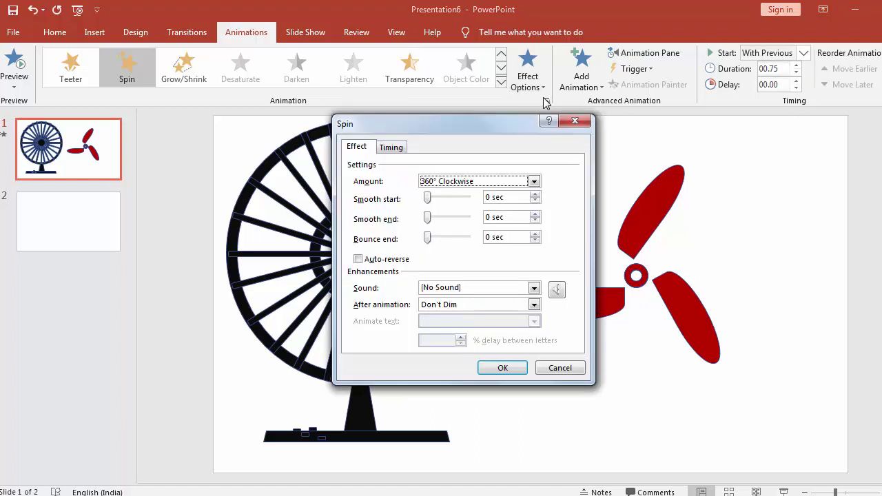
left_click(393, 147)
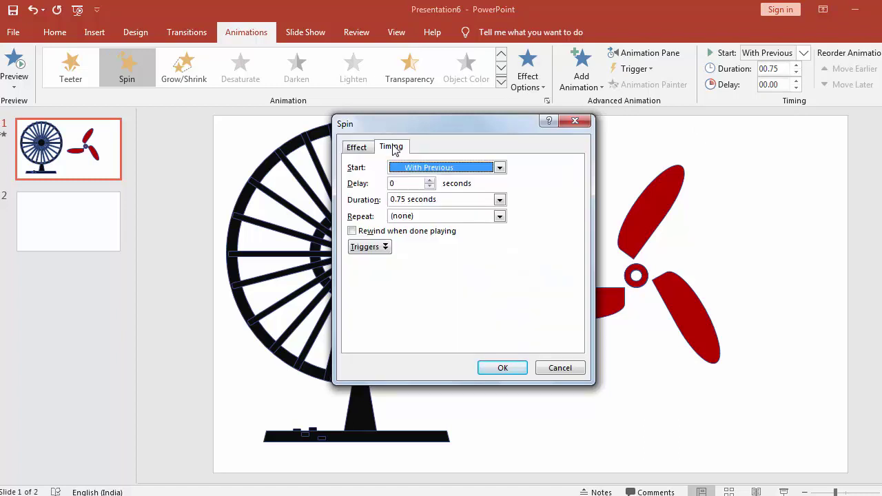
left_click(500, 199)
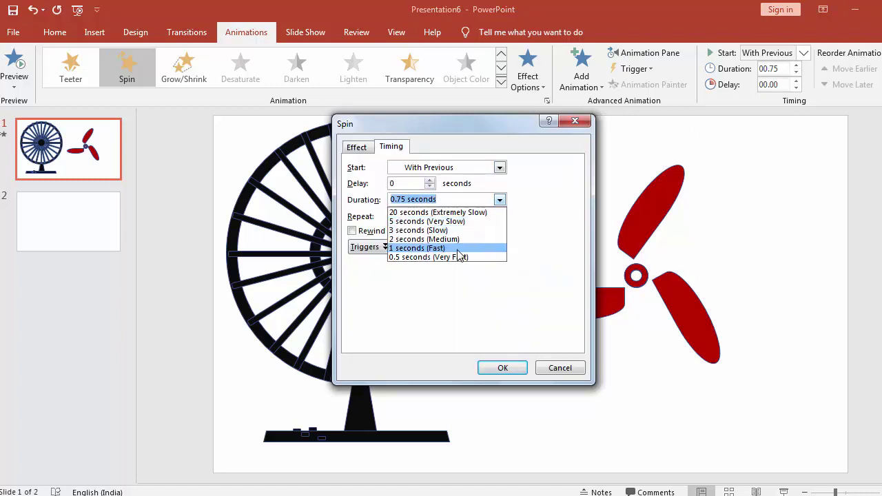
left_click(498, 201)
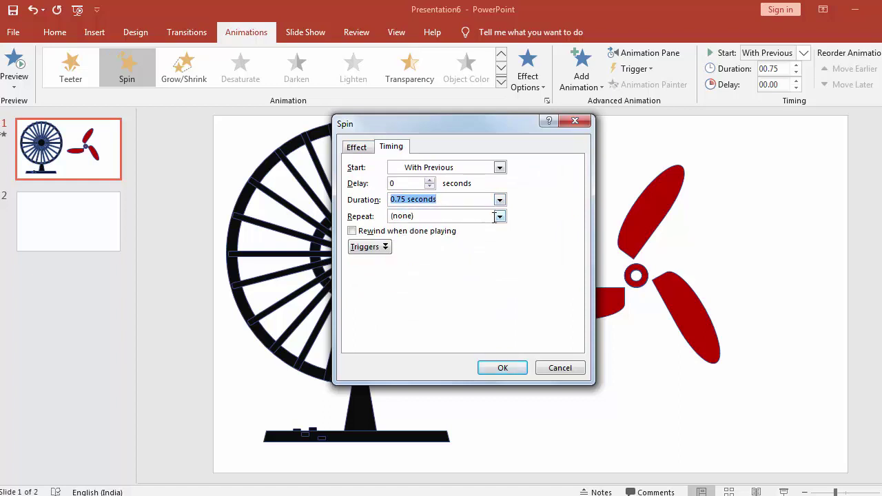
left_click(499, 217)
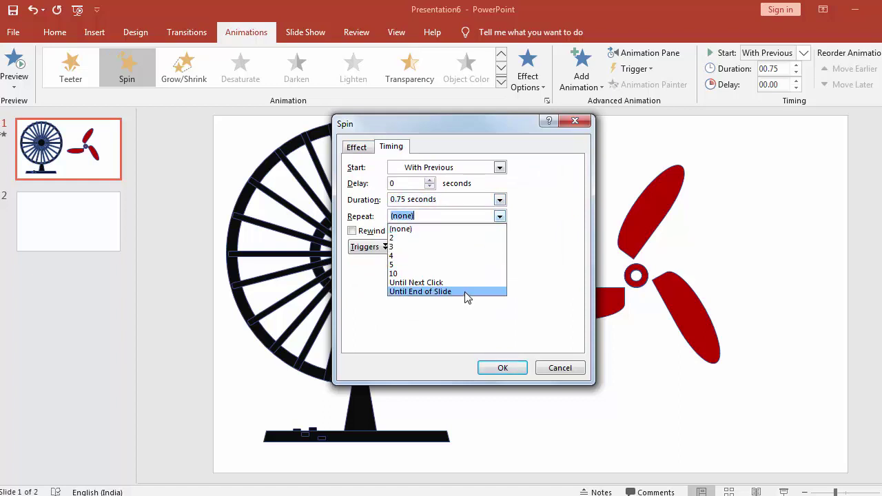